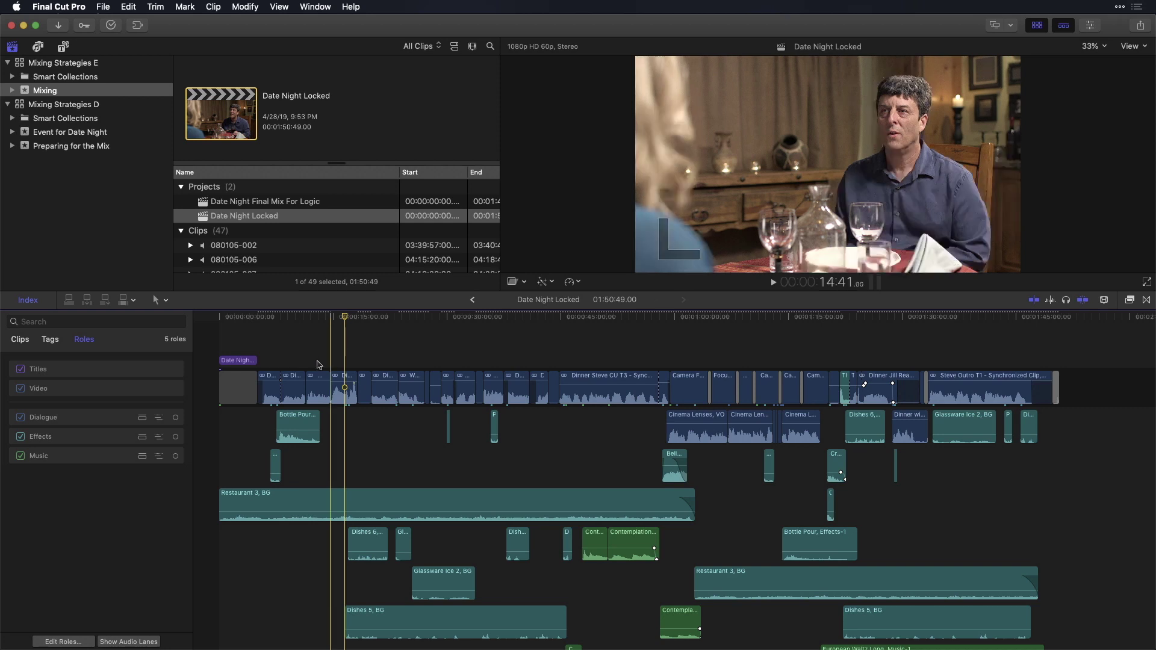
Split the timeline audio into role lanes.
left_click(120, 642)
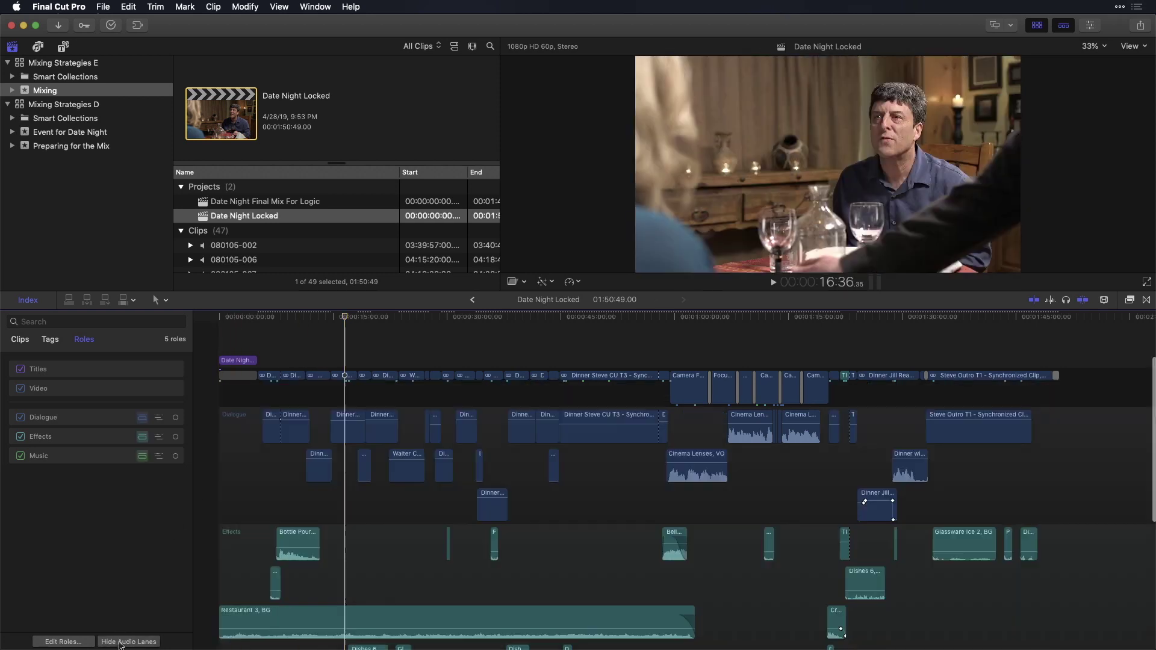
scroll(411, 499, "down", 3)
scroll(411, 499, "up", 2)
scroll(412, 500, "down", 3)
scroll(411, 500, "up", 5)
scroll(411, 500, "up", 2)
scroll(412, 500, "down", 3)
scroll(411, 493, "up", 3)
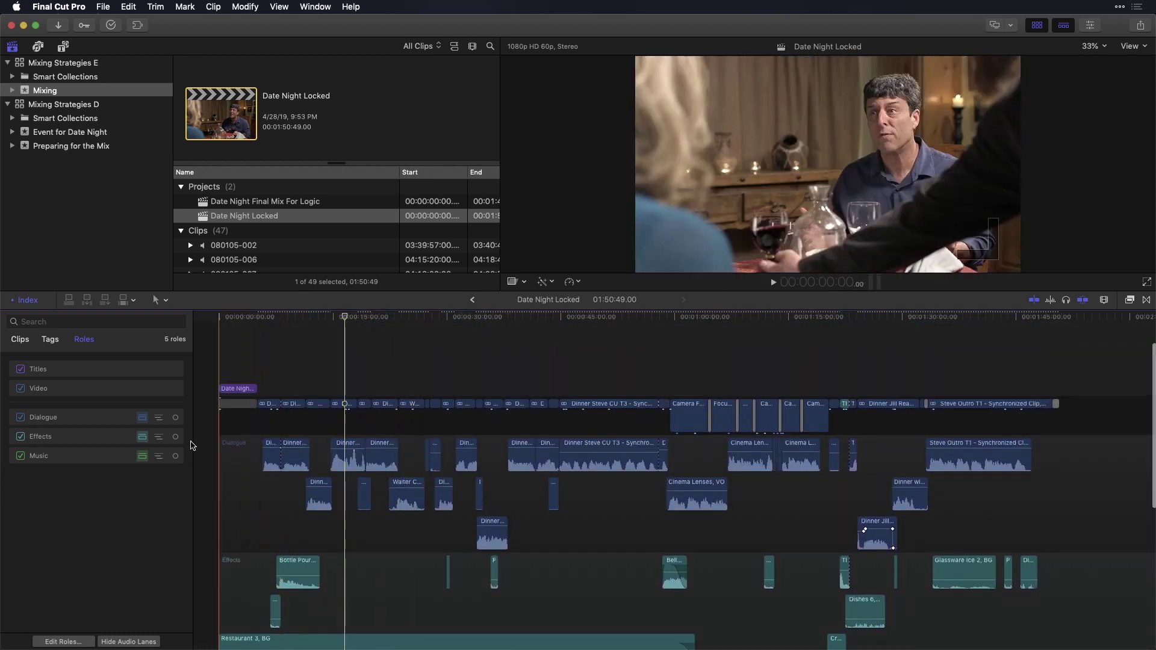
Show the Dialogue subroles as separate Steve, Jill, VO and Spencer lanes.
left_click(159, 419)
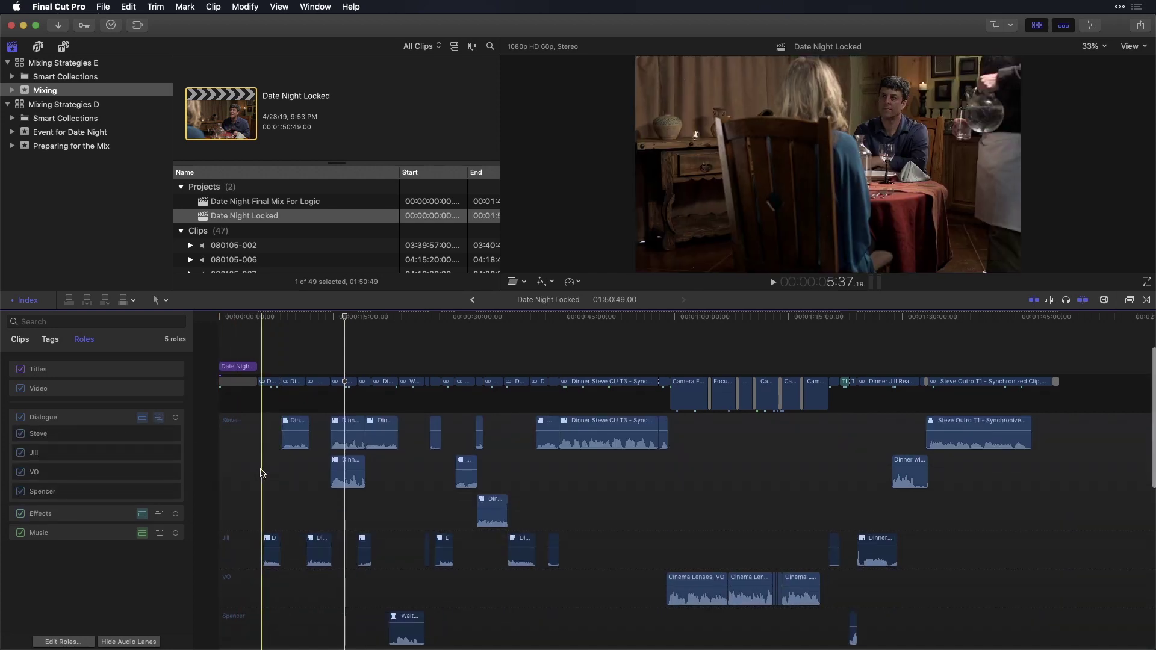
scroll(260, 473, "down", 8)
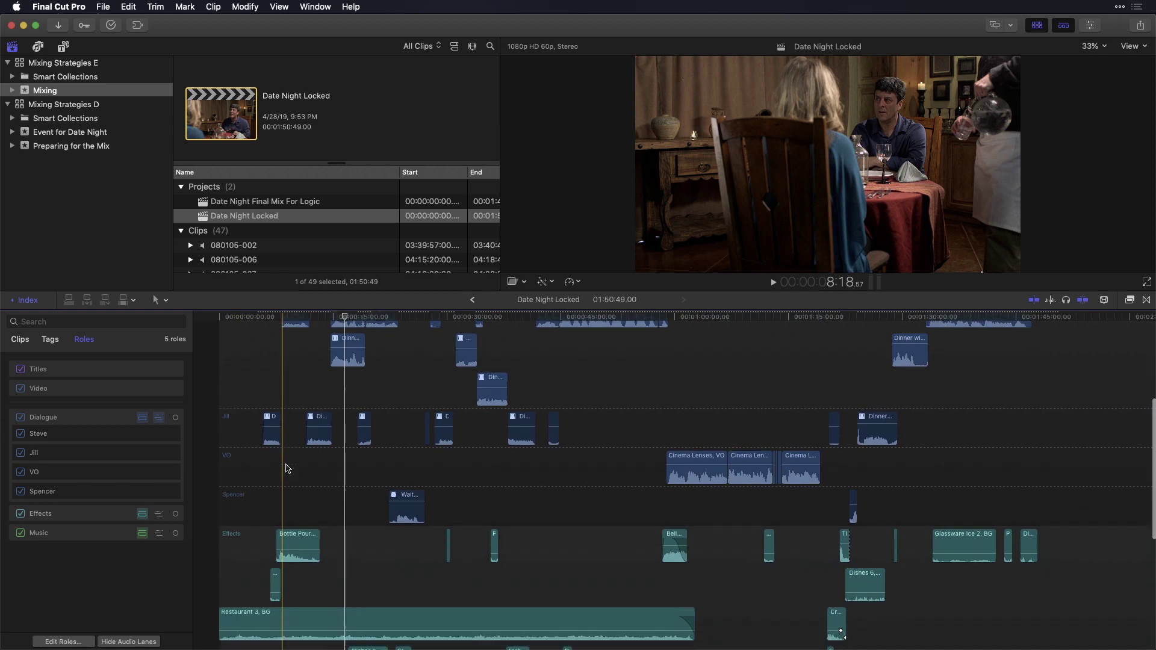
scroll(351, 464, "up", 2)
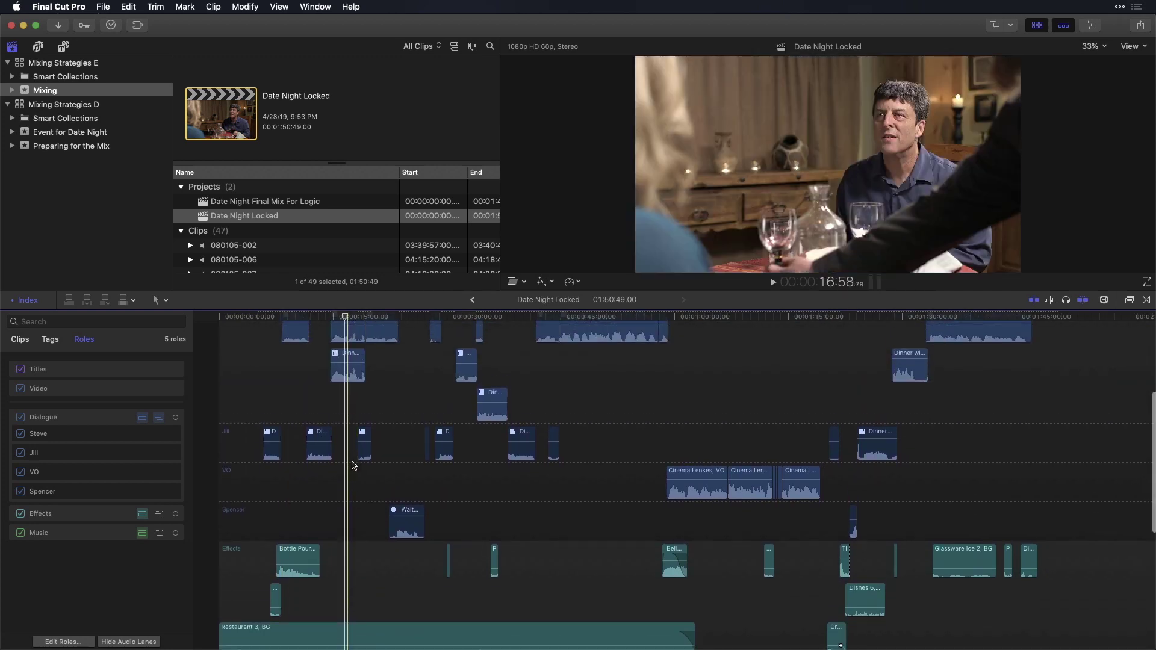
Show the Effects subroles as separate Effects-1, BG, Design, Foley and Hard SFX lanes.
left_click(158, 513)
scroll(364, 503, "up", 3)
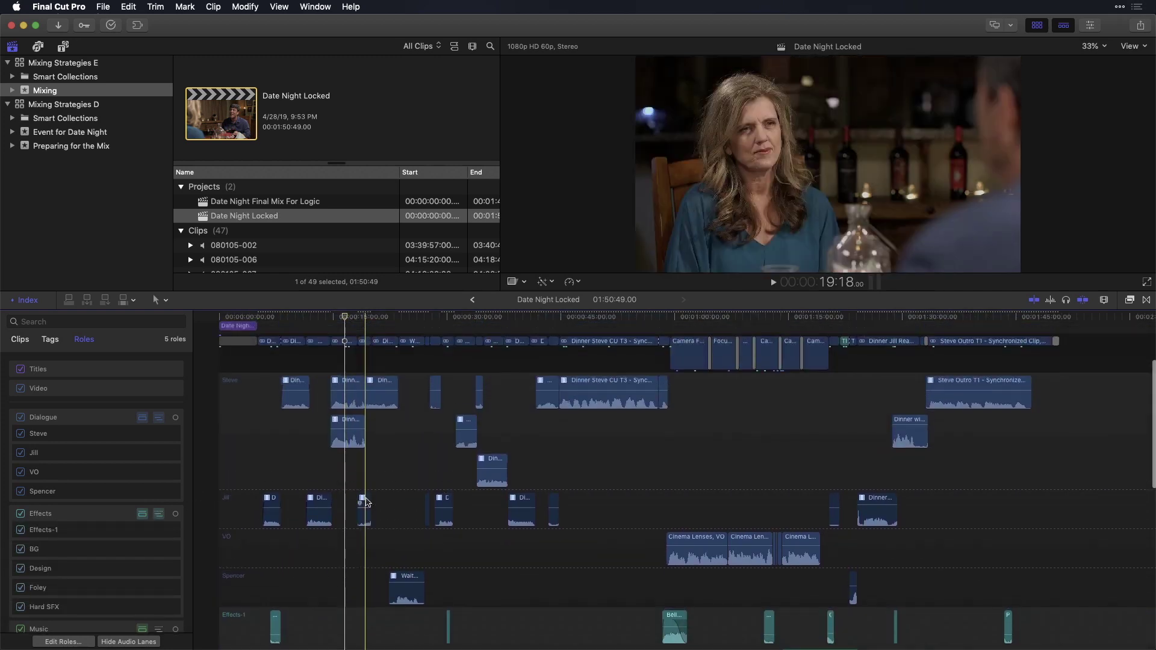
scroll(366, 503, "up", 5)
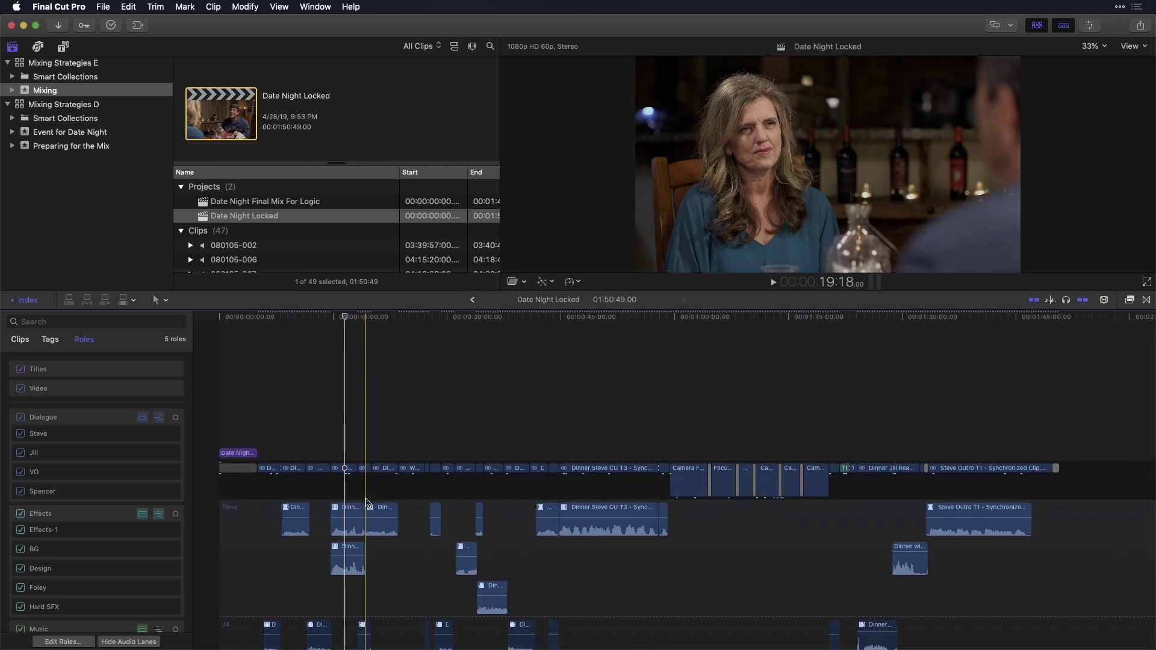
scroll(366, 502, "down", 12)
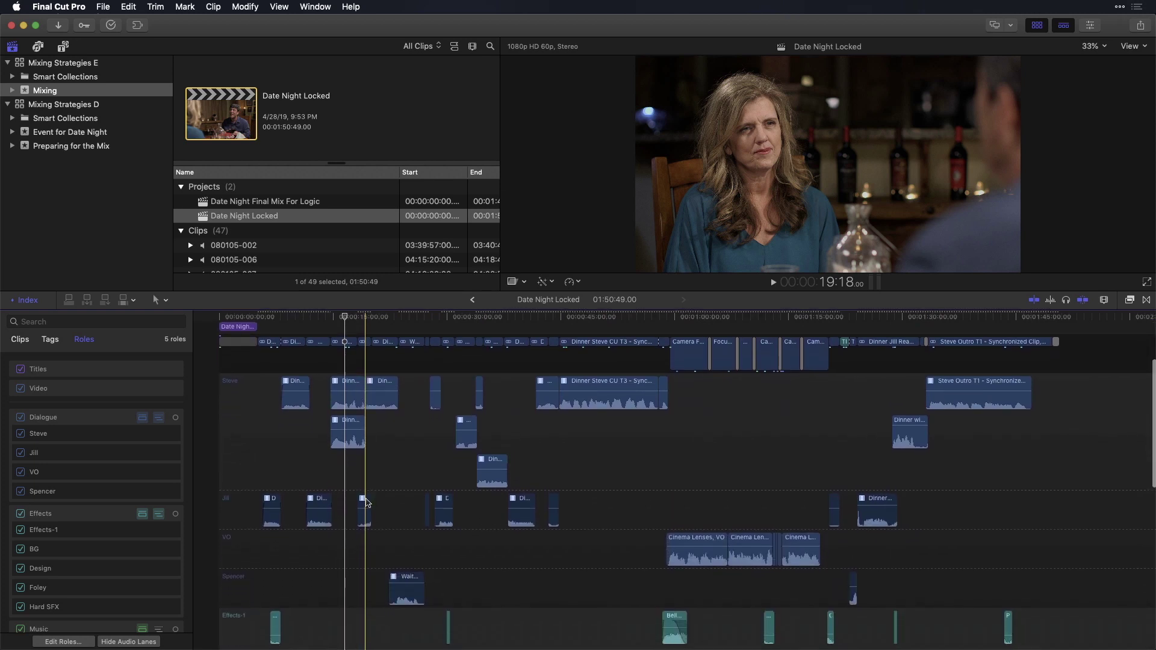
scroll(366, 502, "down", 3)
scroll(366, 502, "up", 4)
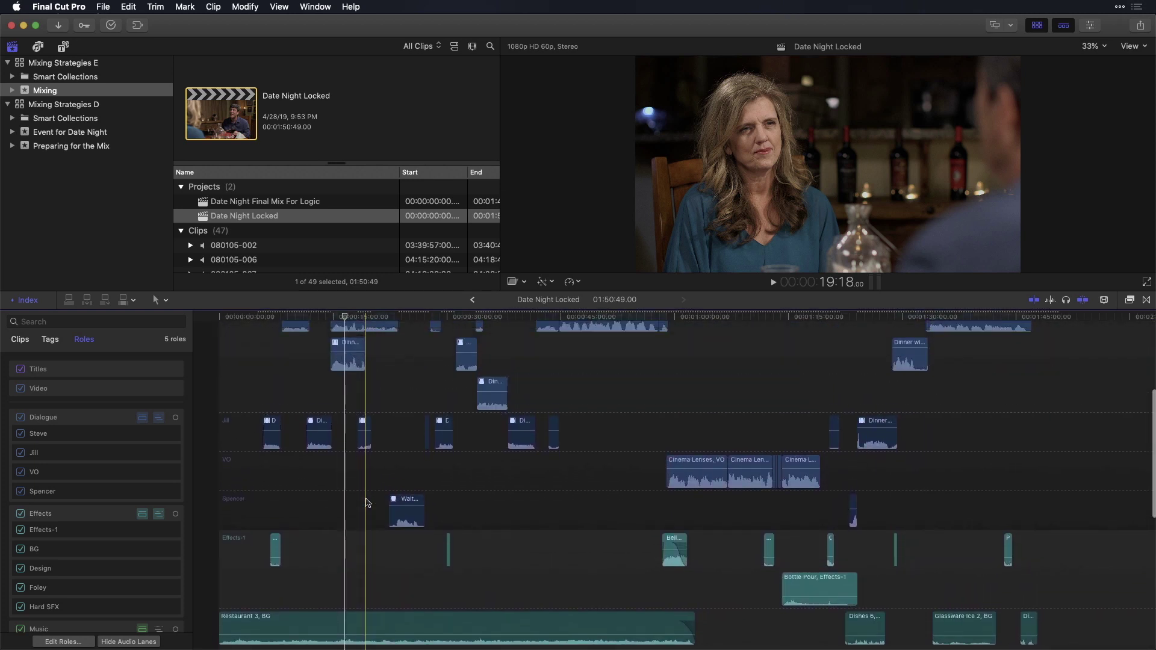
scroll(366, 502, "up", 3)
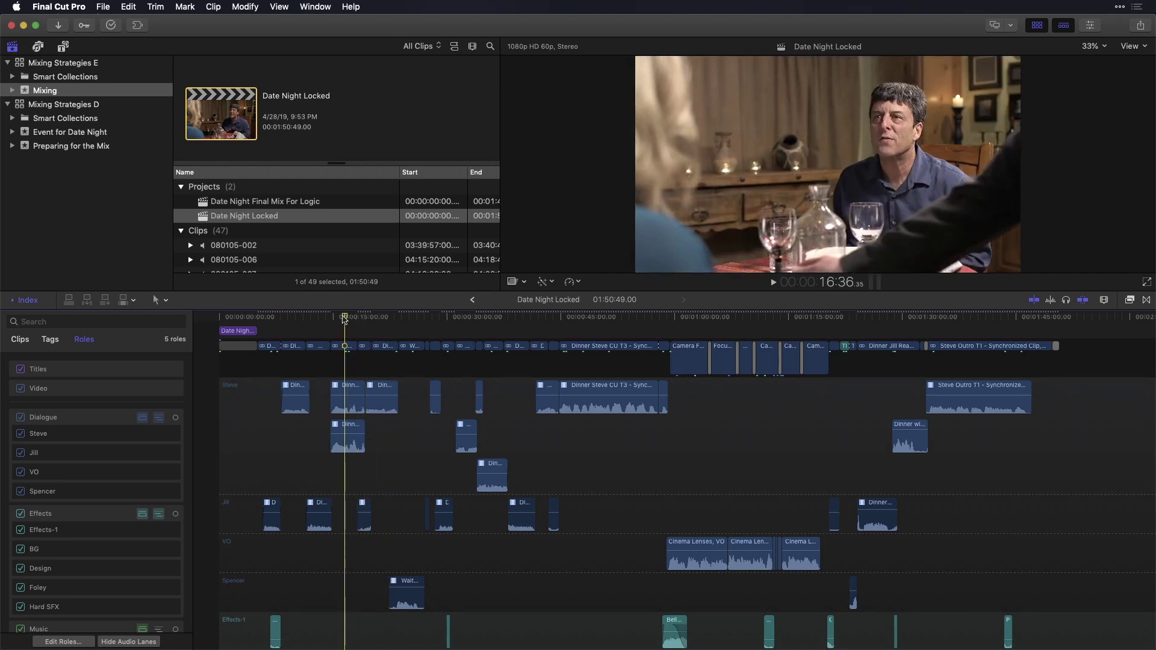
Zoom the timeline in and select the Dinner Steve CU T1 clip and its Steve audio components.
key("super+equal")
key("super+equal")
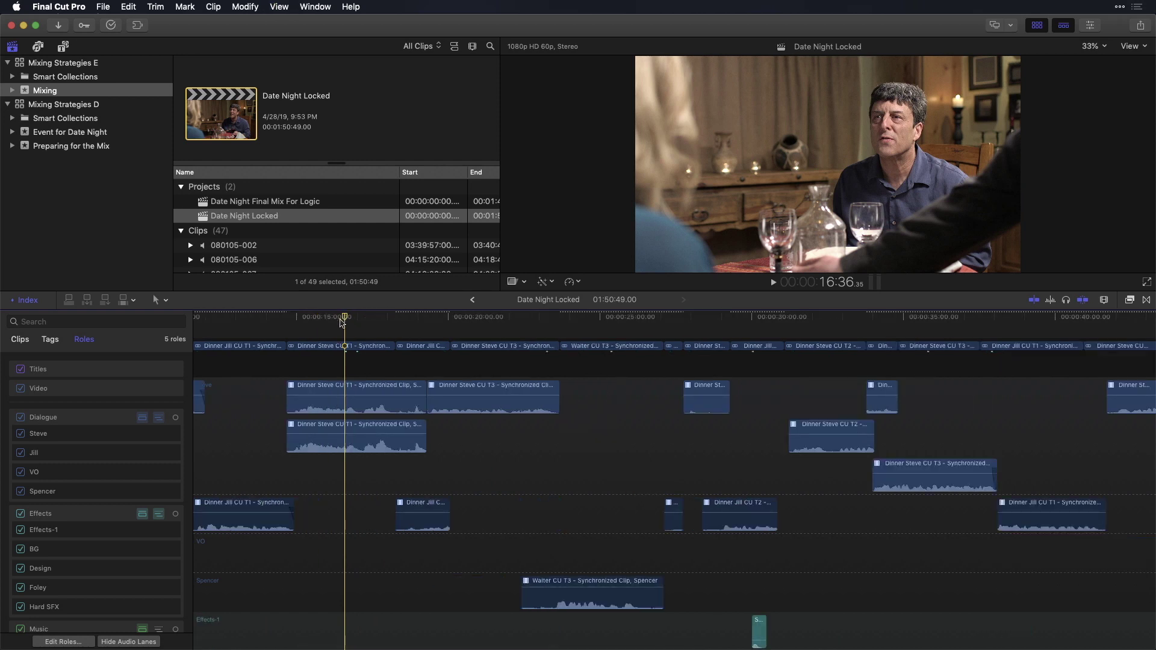
left_click(318, 346)
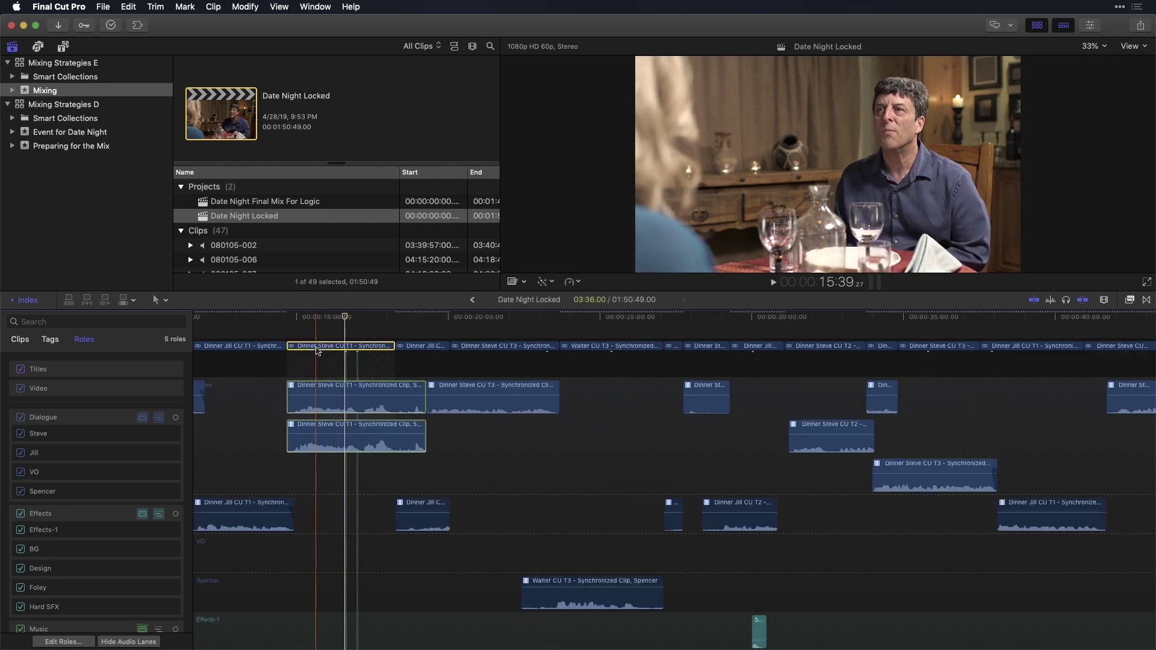
left_click(319, 317)
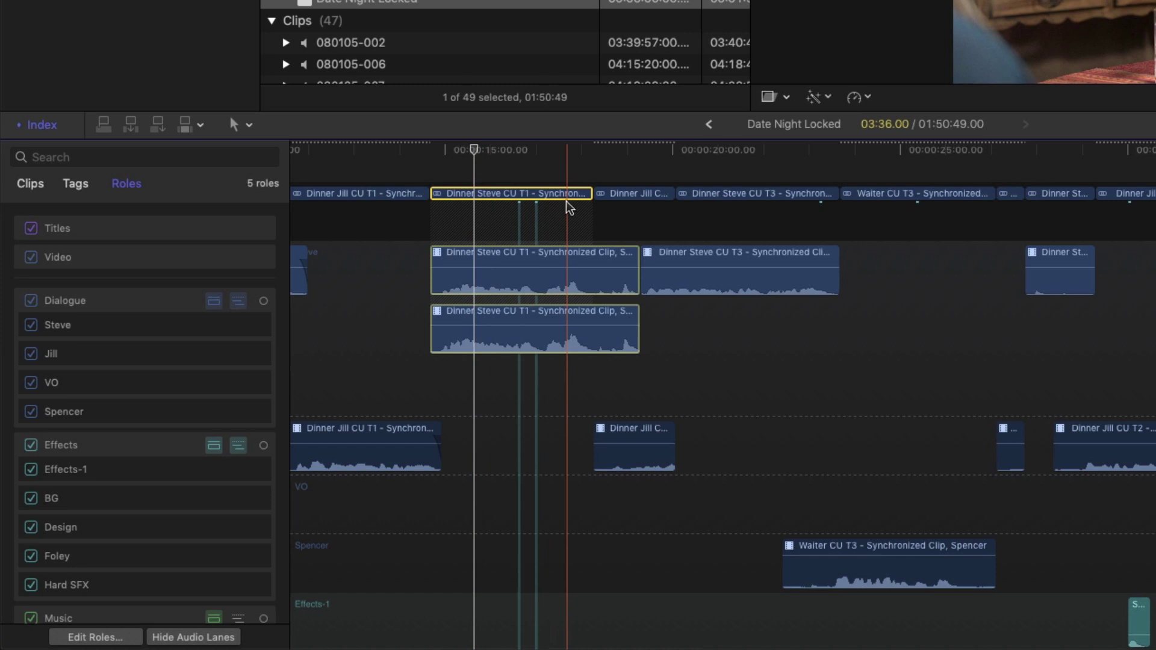
left_click(504, 282)
left_click(504, 333)
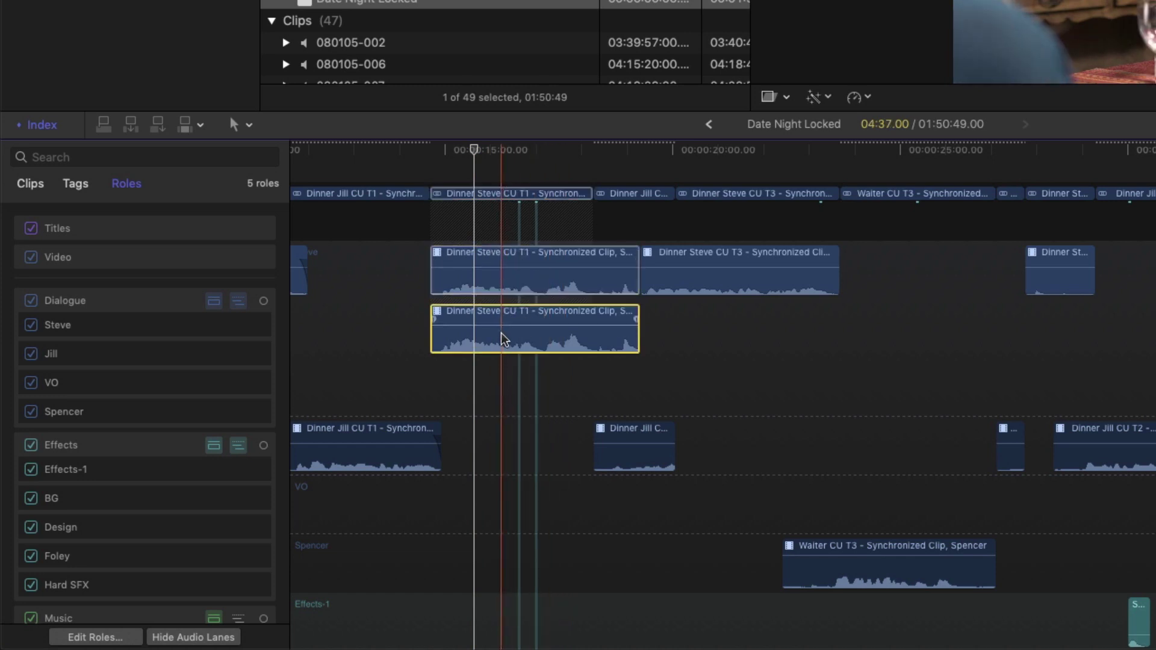
left_click(504, 288)
left_click(507, 316)
left_click(508, 294)
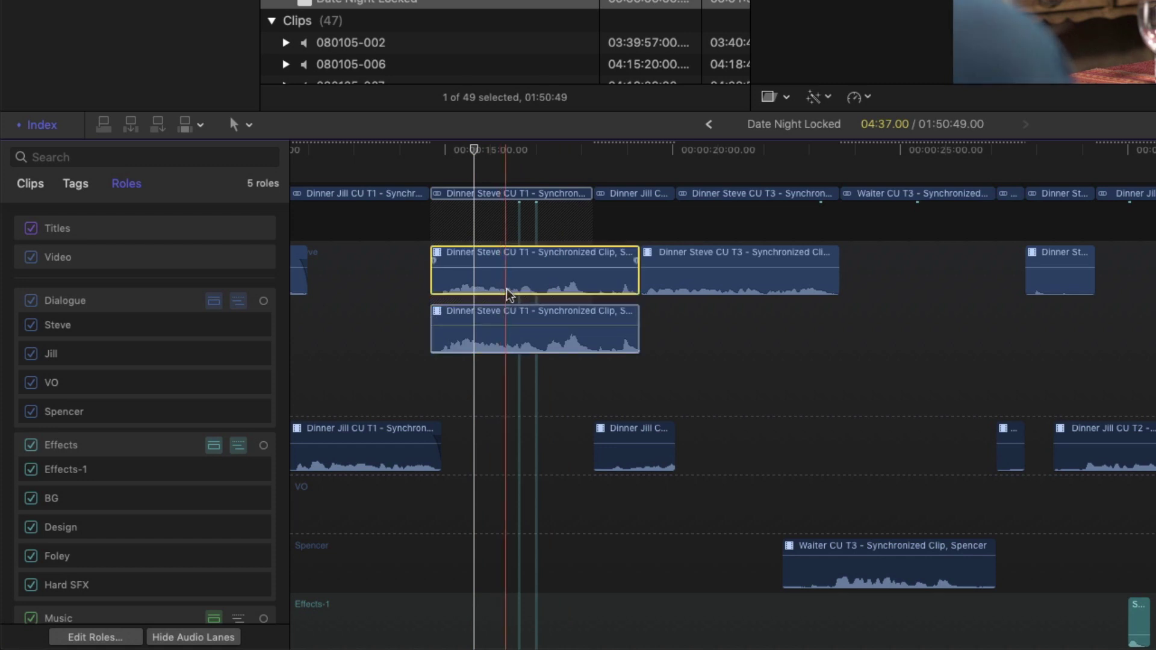
Reselect the Dinner Steve CU T1 clip and its audio components, scrubbing back toward 15 seconds.
left_click(485, 195)
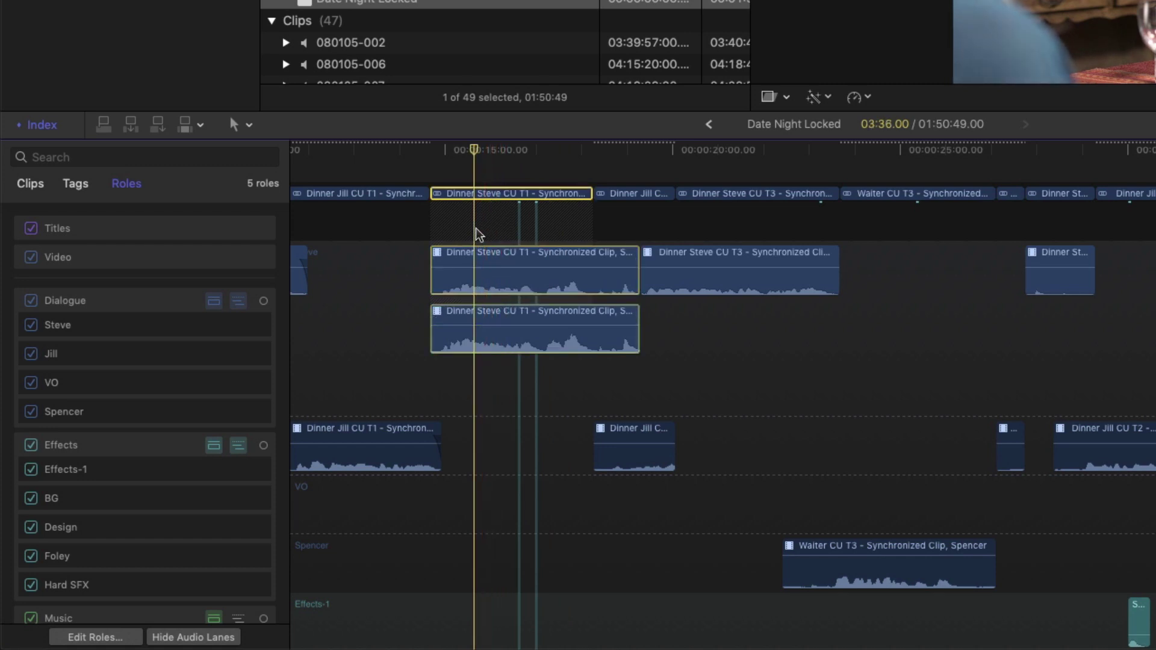
left_click(481, 290)
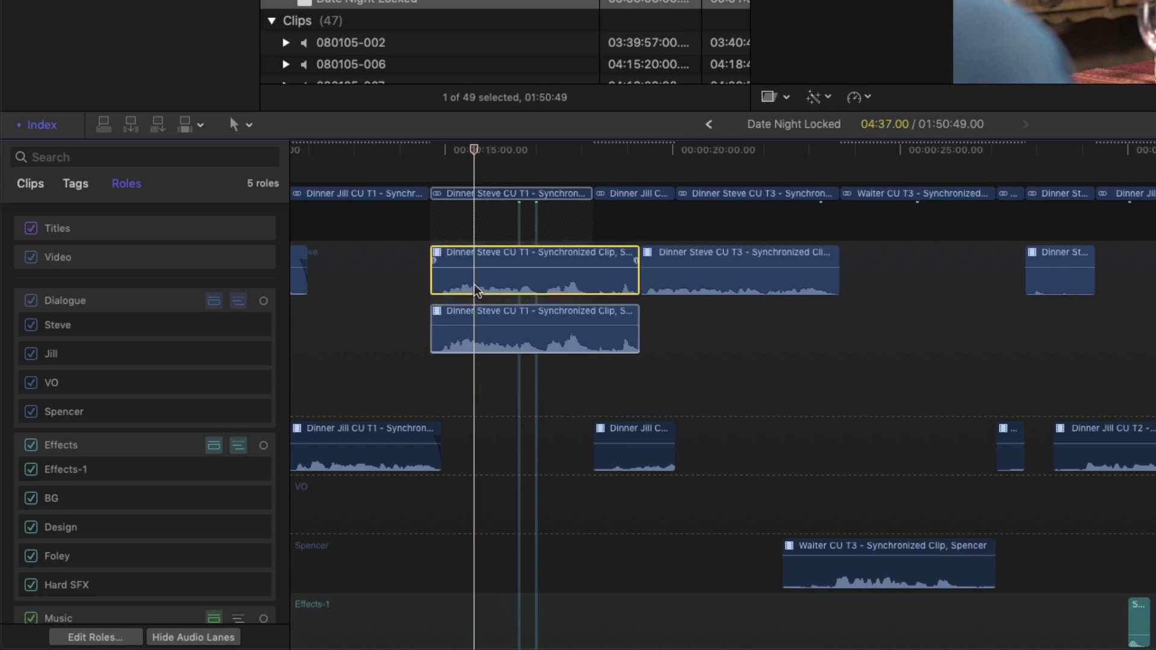
left_click(468, 349)
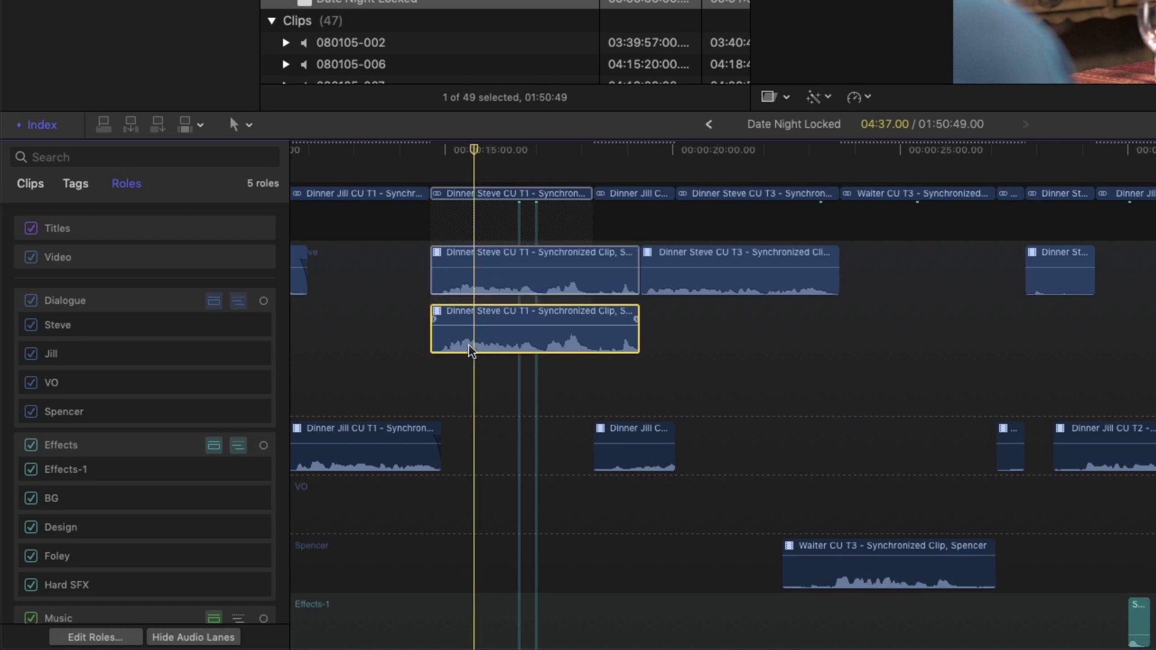
left_click(467, 193)
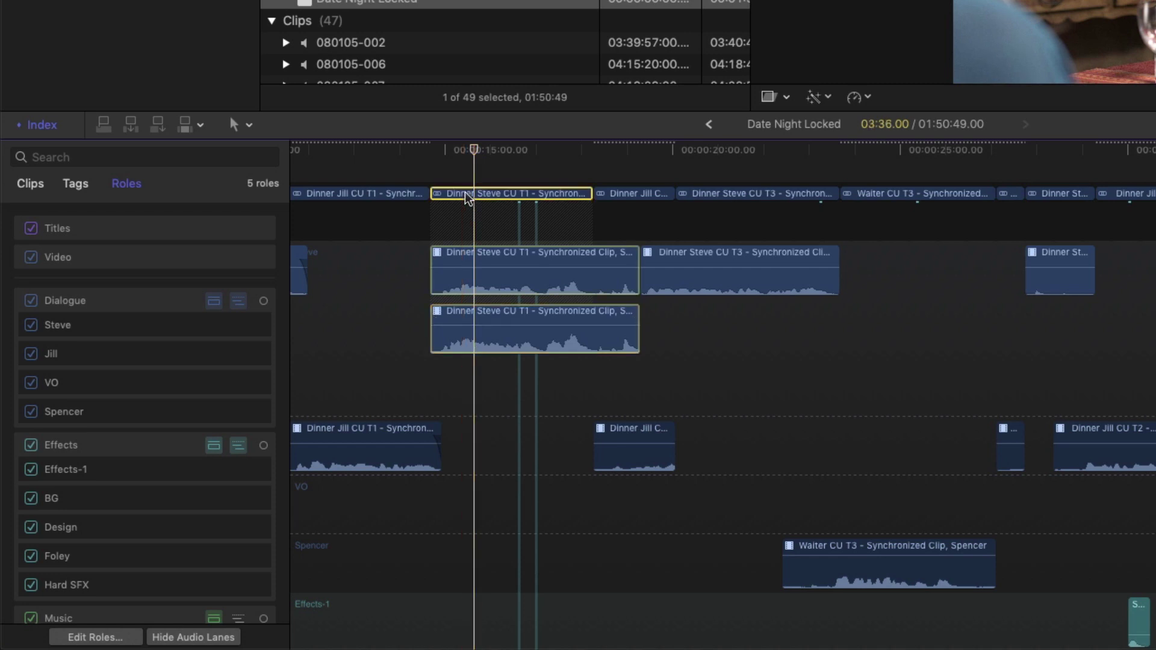
left_click(521, 154)
left_click_drag(518, 155, 462, 161)
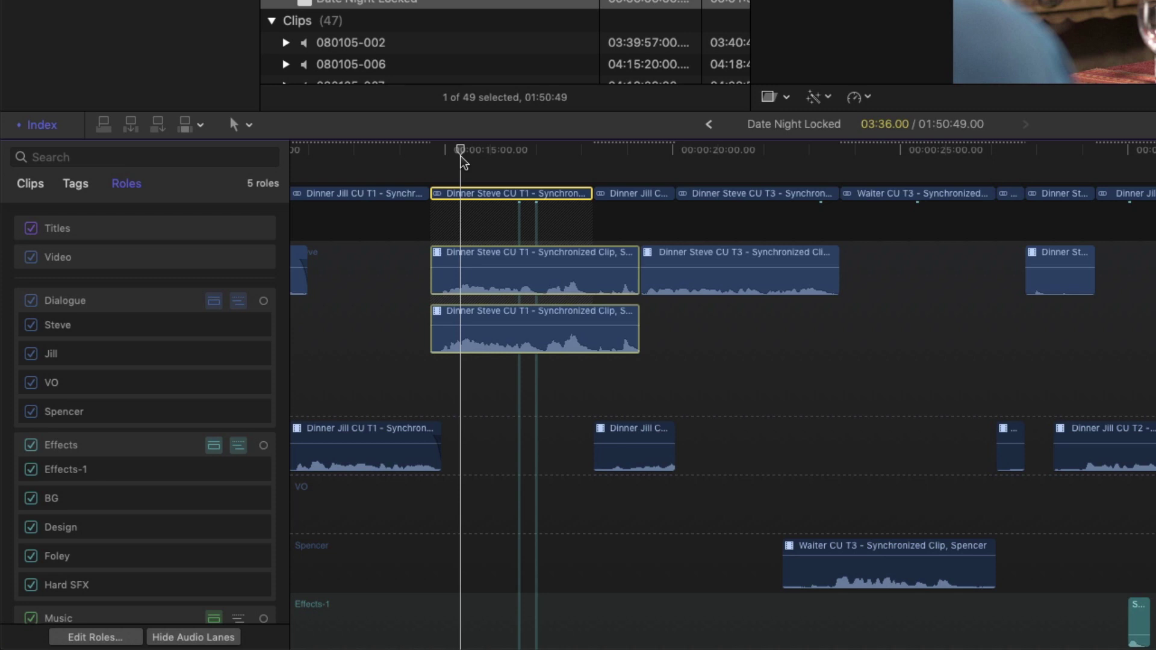
left_click(480, 342)
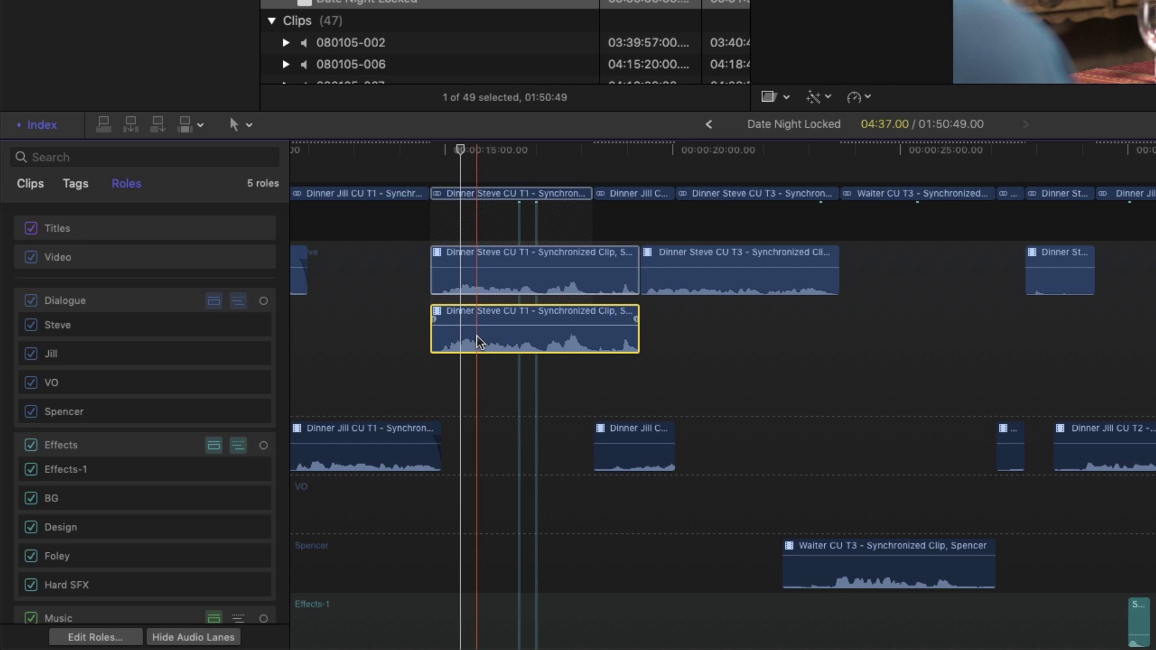
scroll(479, 342, "up", 1)
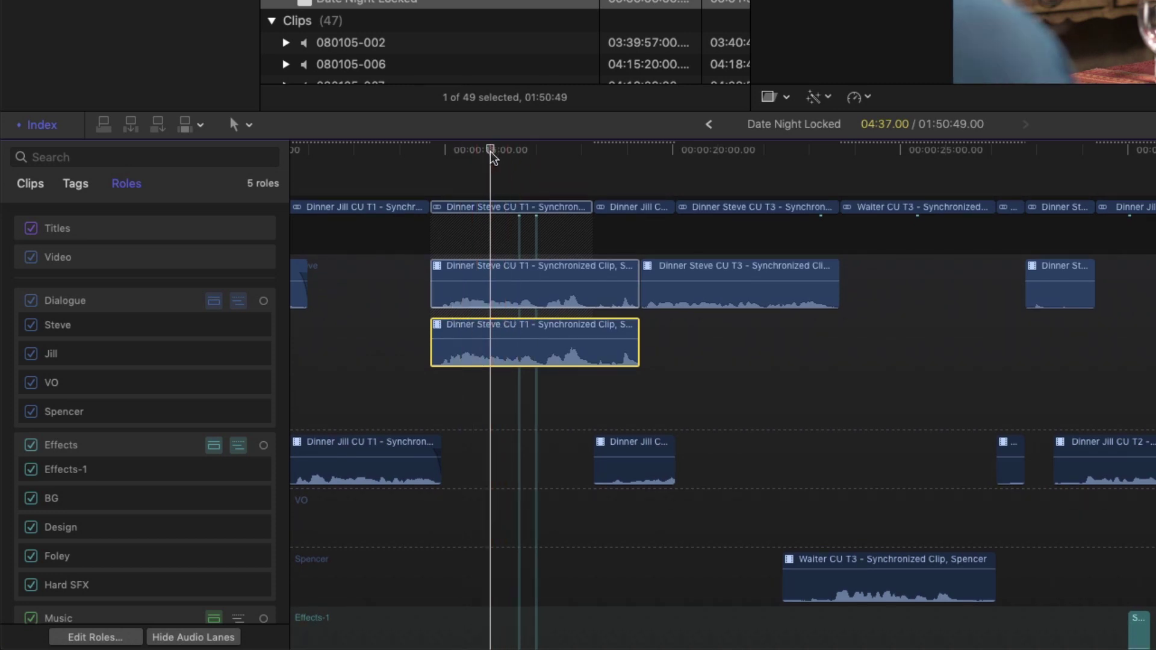
left_click(530, 165)
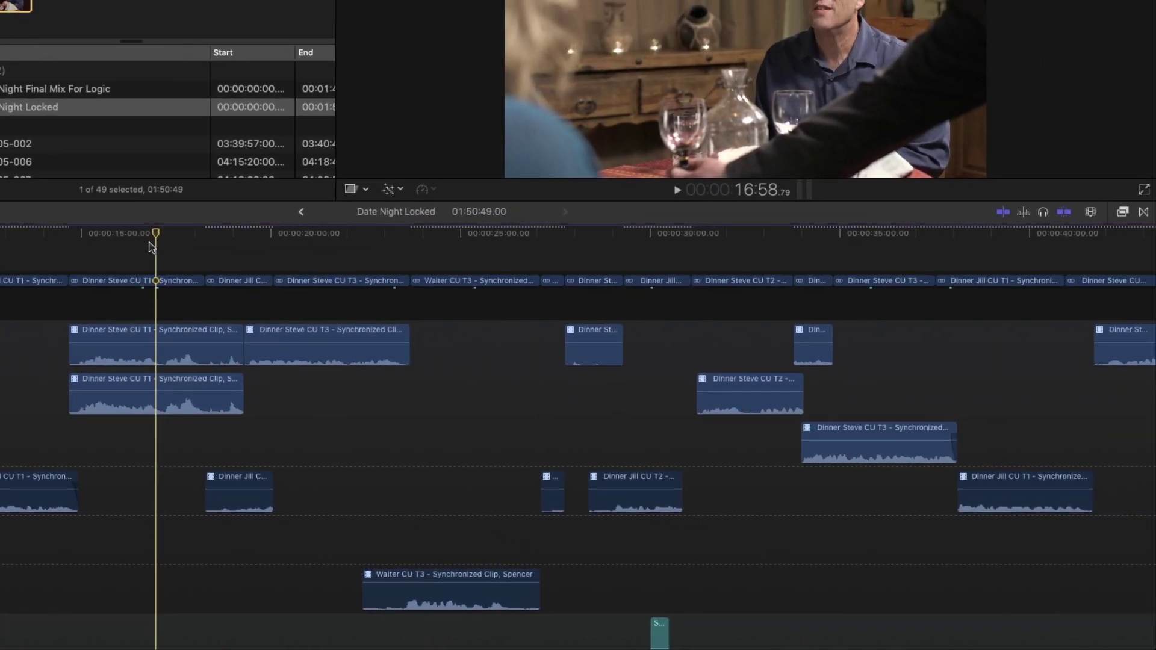
Apply Channel EQ from the effects browser to the upper Dinner Steve CU T1 audio clip.
key("super+5")
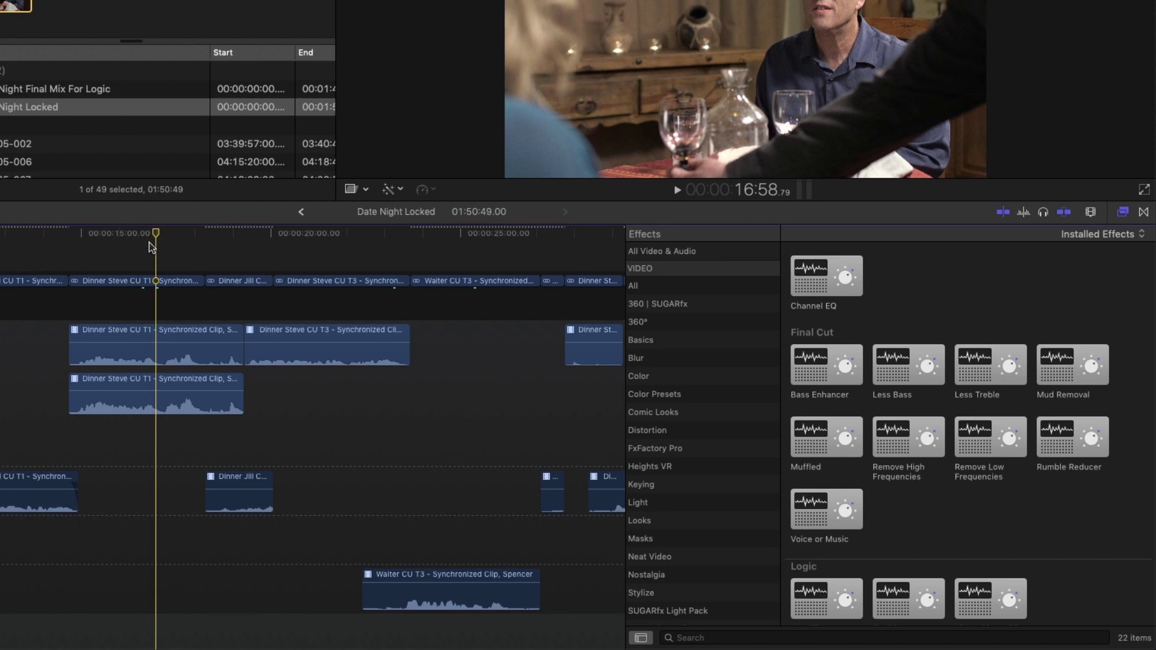
left_click(118, 359)
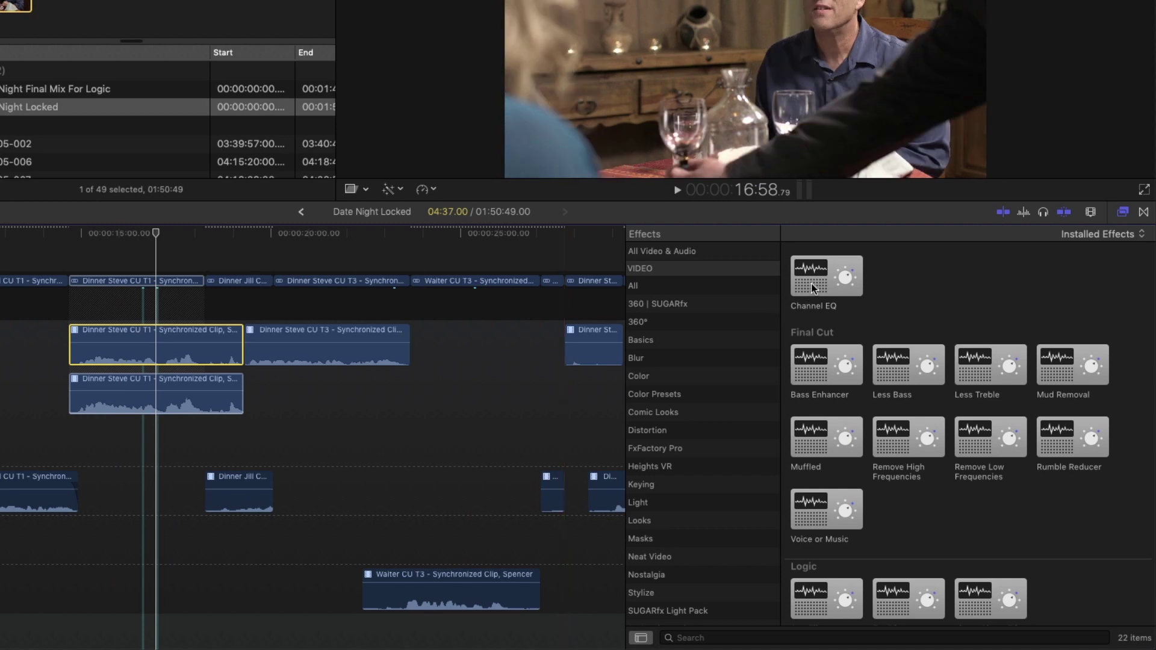
left_click_drag(811, 284, 152, 346)
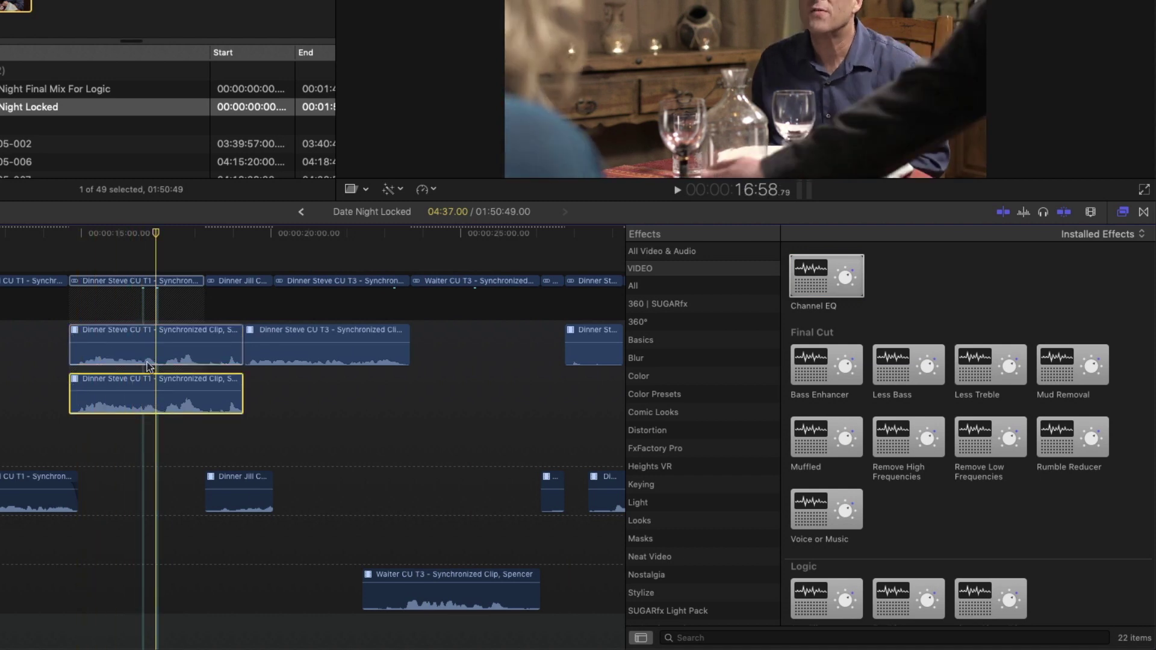
Select the storyline, upper and then lower Dinner Steve CU T1 clips.
left_click(140, 354)
left_click(138, 283)
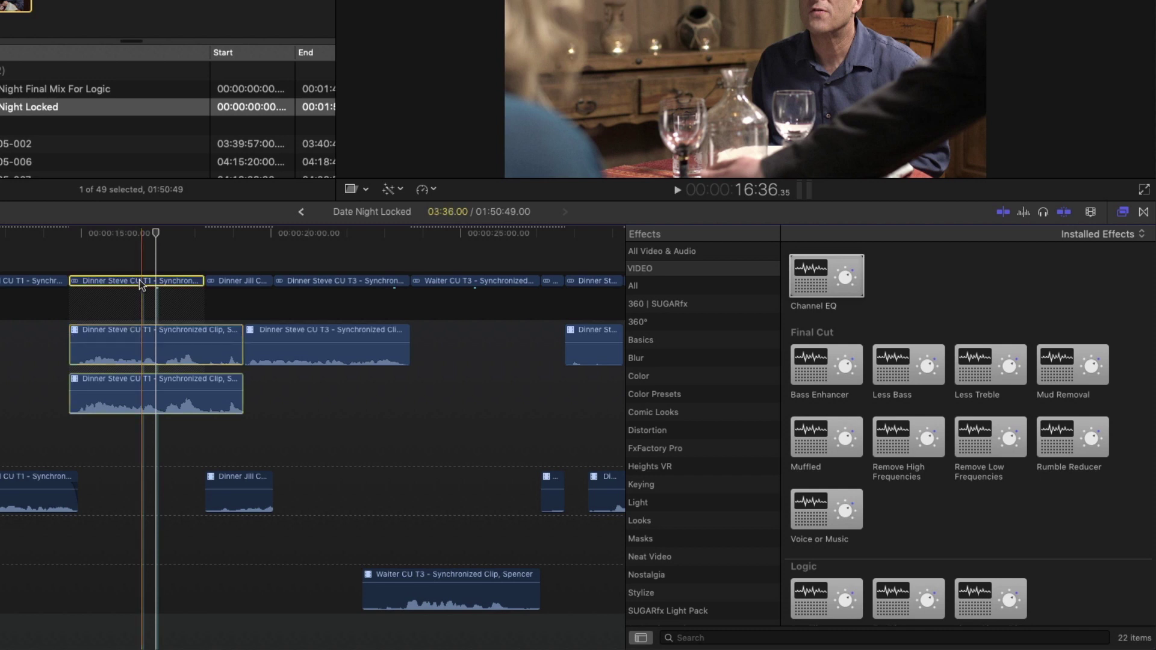
left_click(162, 335)
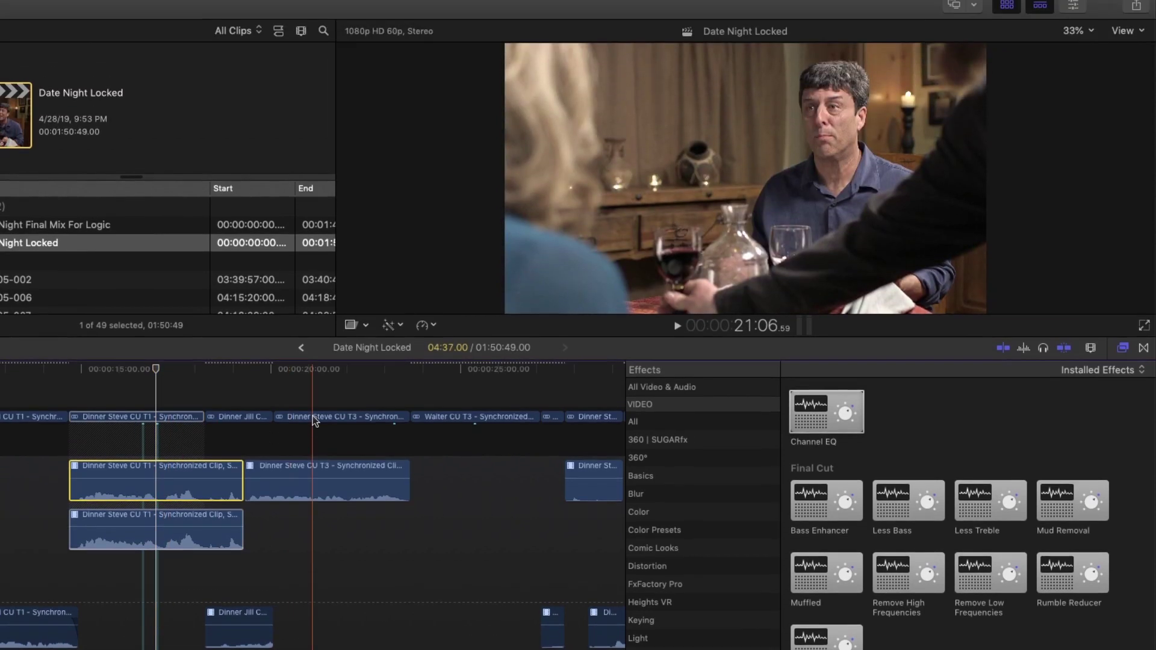
Show the clip's audio properties in the Inspector and apply Channel EQ to the connected Steve clip.
key("super+4")
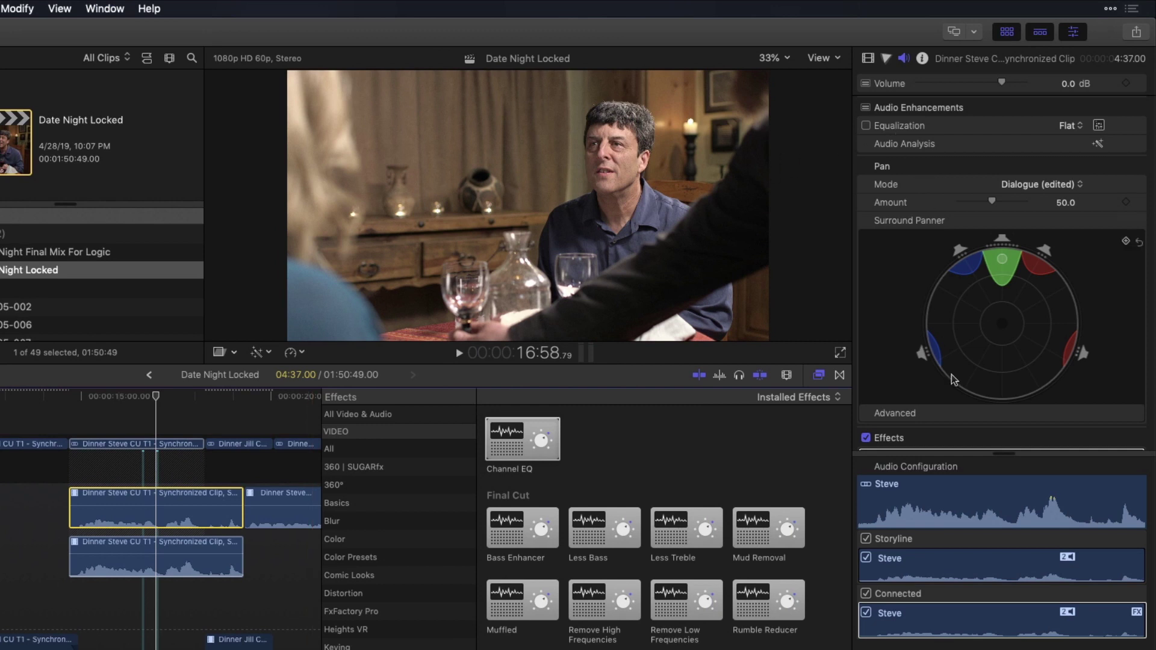
left_click_drag(1004, 454, 1003, 260)
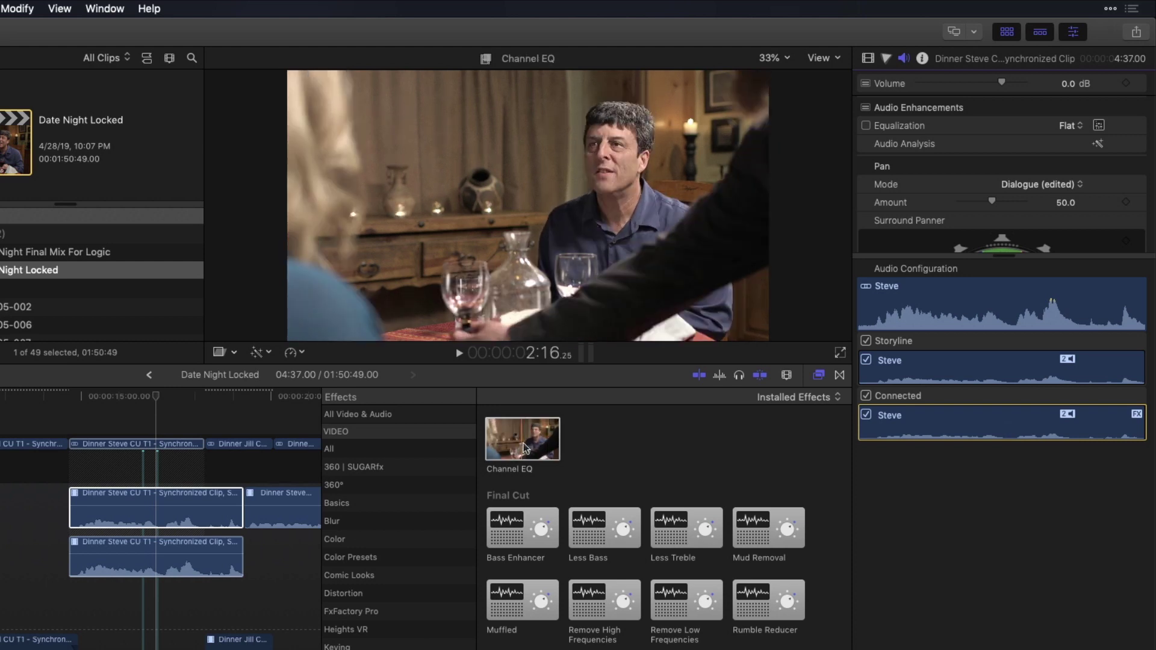
left_click_drag(523, 441, 184, 554)
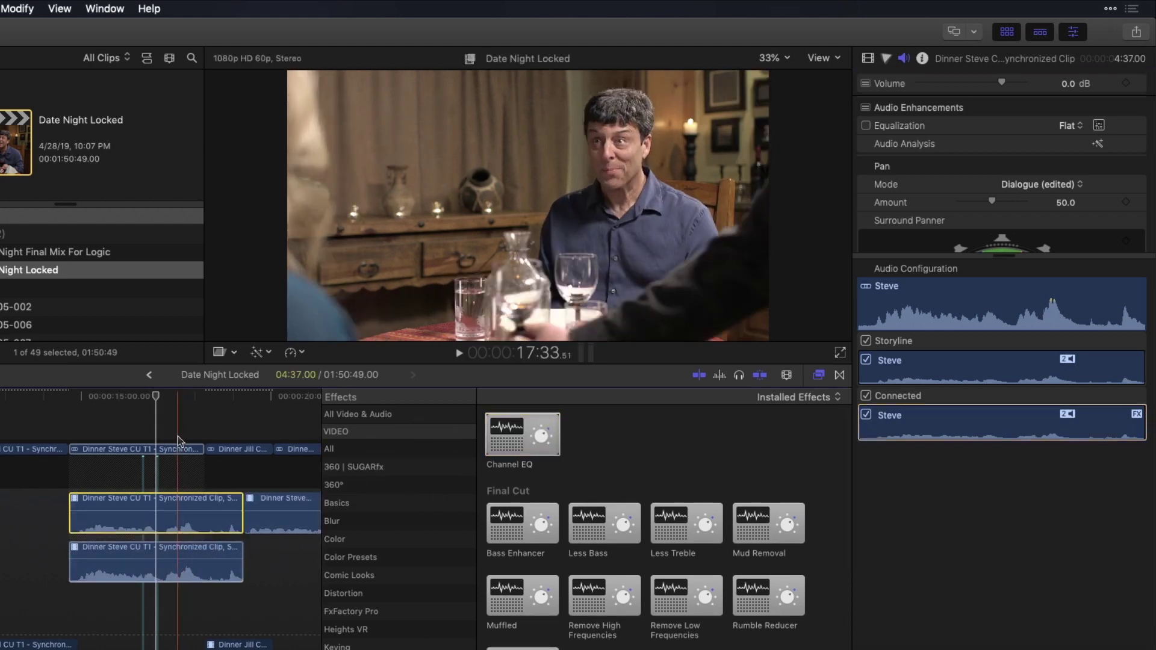
left_click(179, 418)
left_click(168, 412)
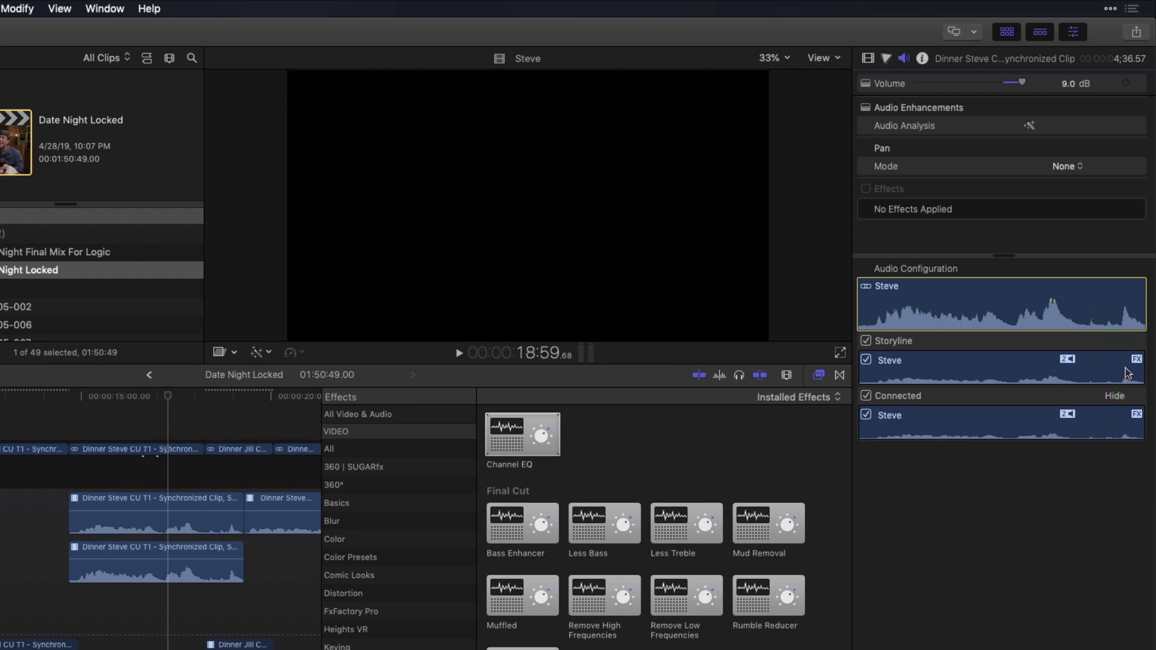
Select the Storyline Steve component in Audio Configuration, collapsing the surround panner area.
left_click(1128, 374)
left_click(1116, 377)
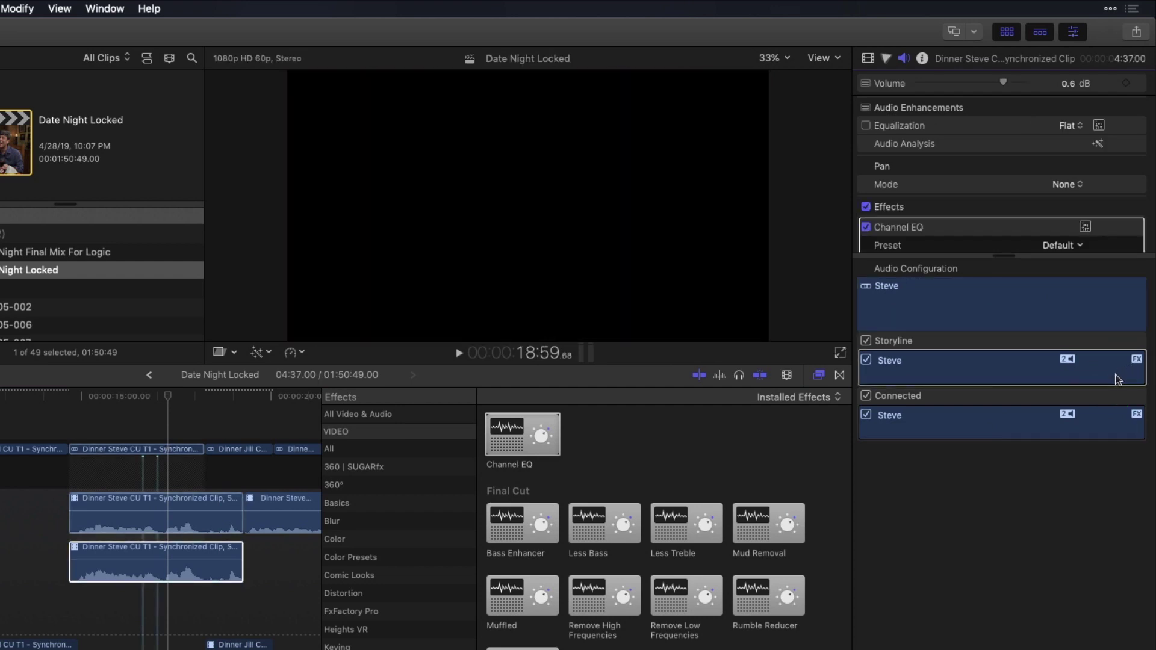
left_click(1112, 429)
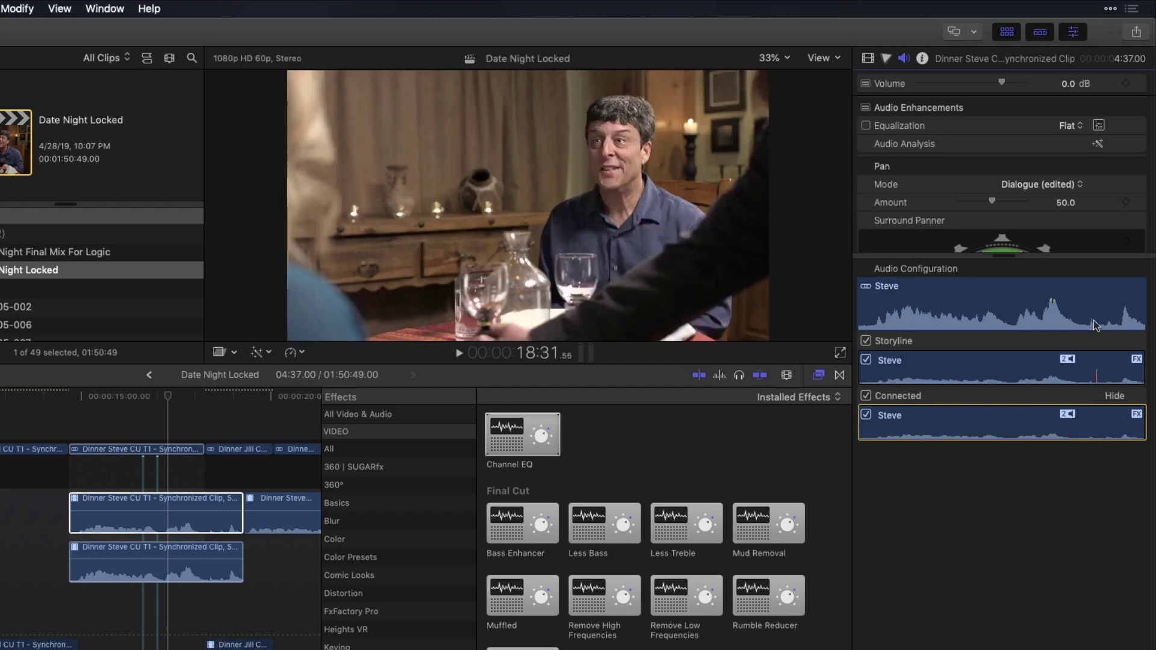
left_click_drag(1010, 256, 1017, 431)
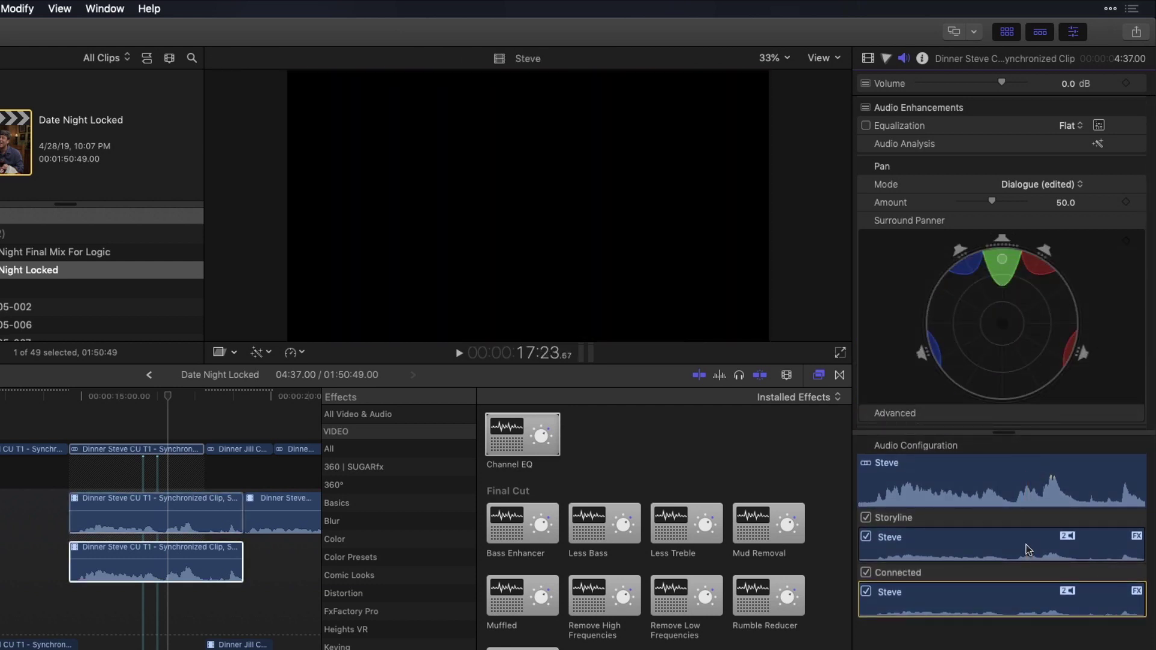
left_click(1025, 551)
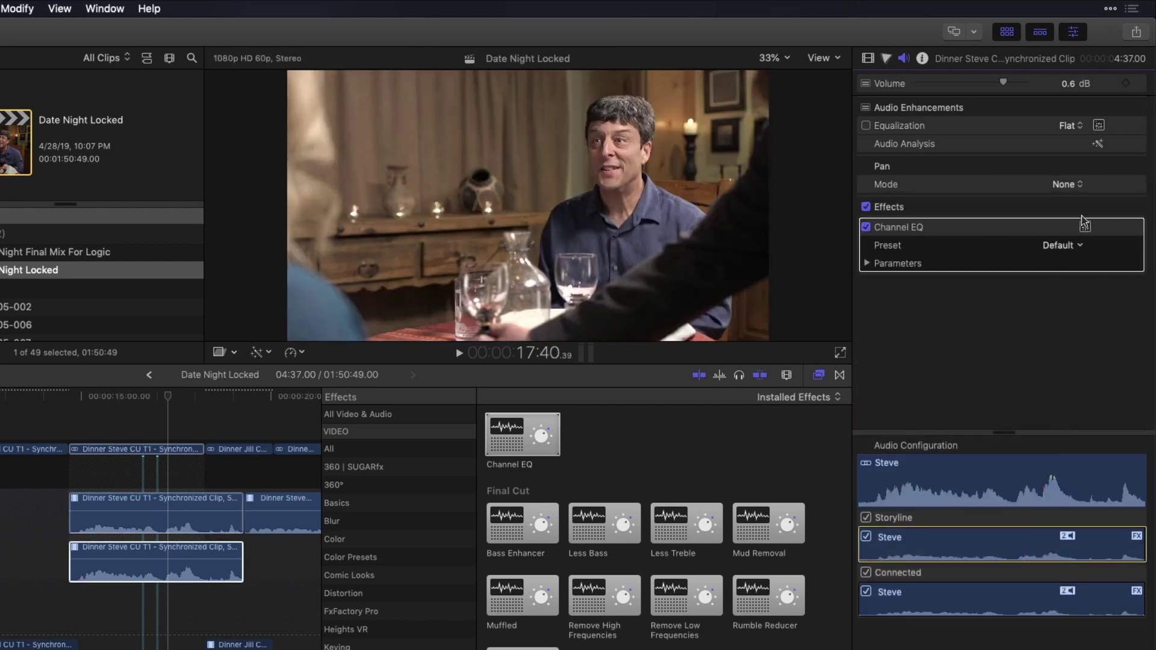
In Storyline Steve's Channel EQ, boost 112 Hz +15 dB, cut 2850 Hz -22 dB, set gain +14 dB.
left_click(1086, 229)
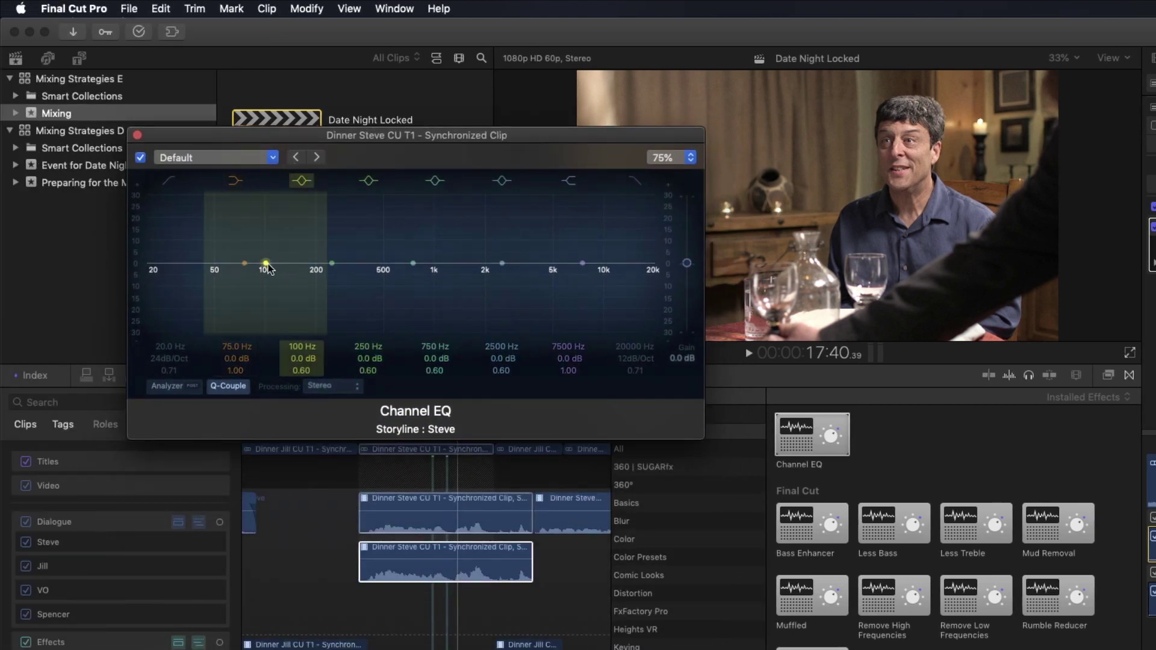
left_click_drag(265, 263, 272, 229)
left_click_drag(498, 267, 508, 336)
left_click(317, 548)
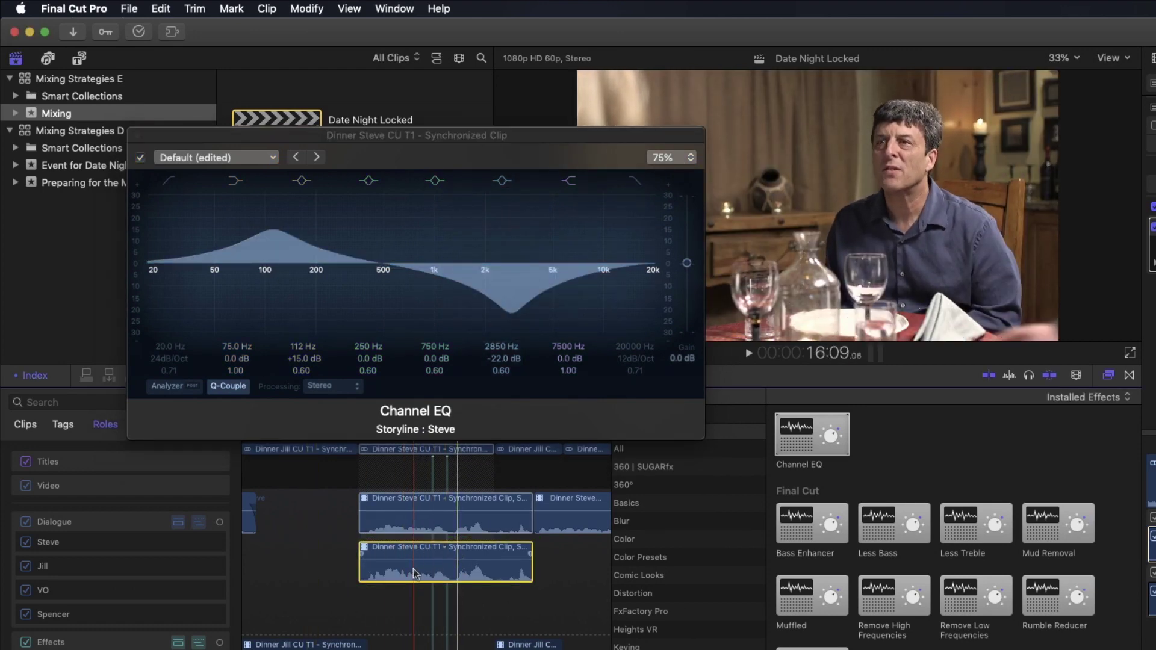
left_click_drag(686, 263, 686, 225)
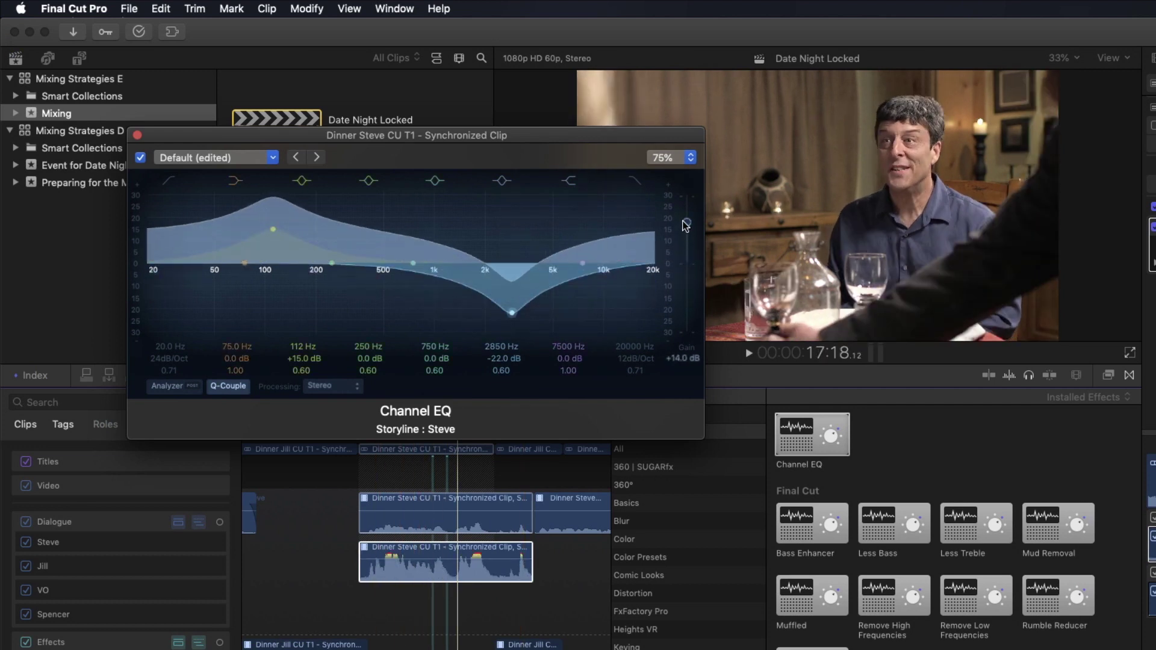
Set Connected Steve's Channel EQ: cut 240 Hz -10.5 dB, boost 2950 Hz +17 dB, gain +13.5 dB.
left_click(138, 138)
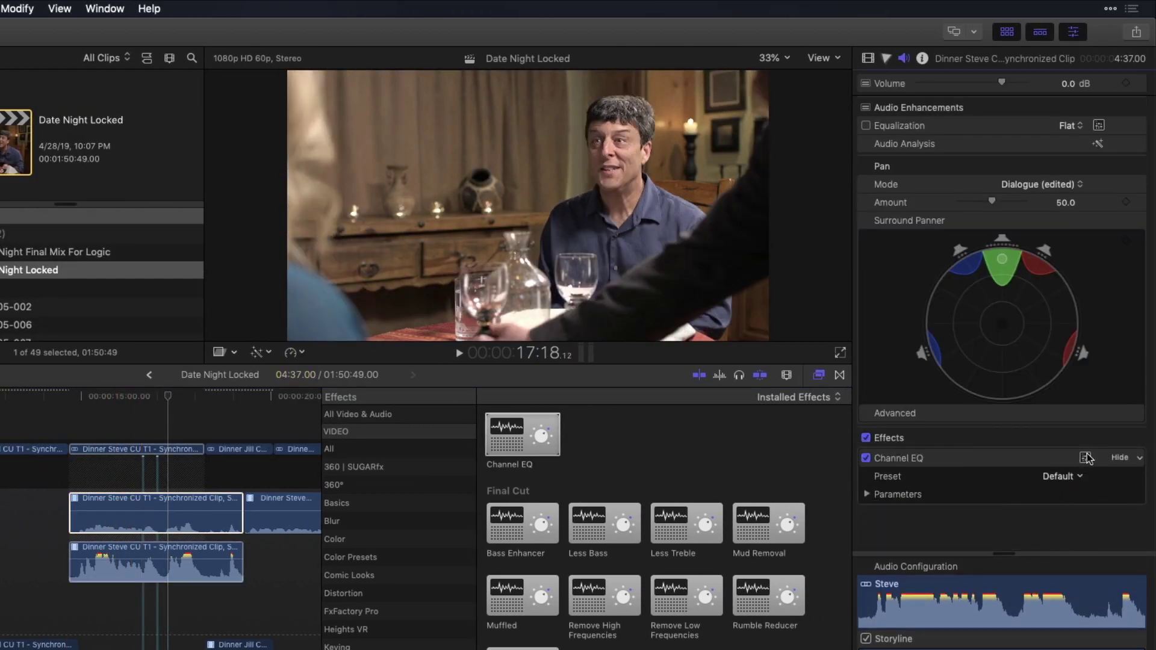
left_click(1087, 457)
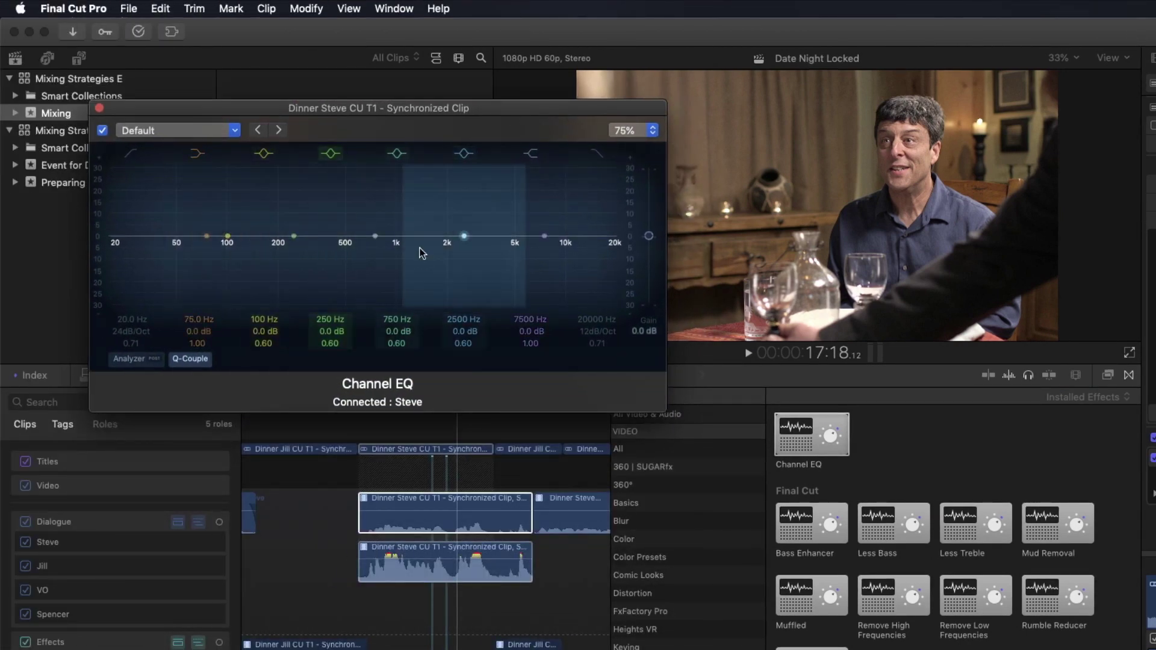
left_click_drag(293, 237, 292, 260)
left_click_drag(466, 222, 475, 197)
left_click_drag(648, 236, 650, 198)
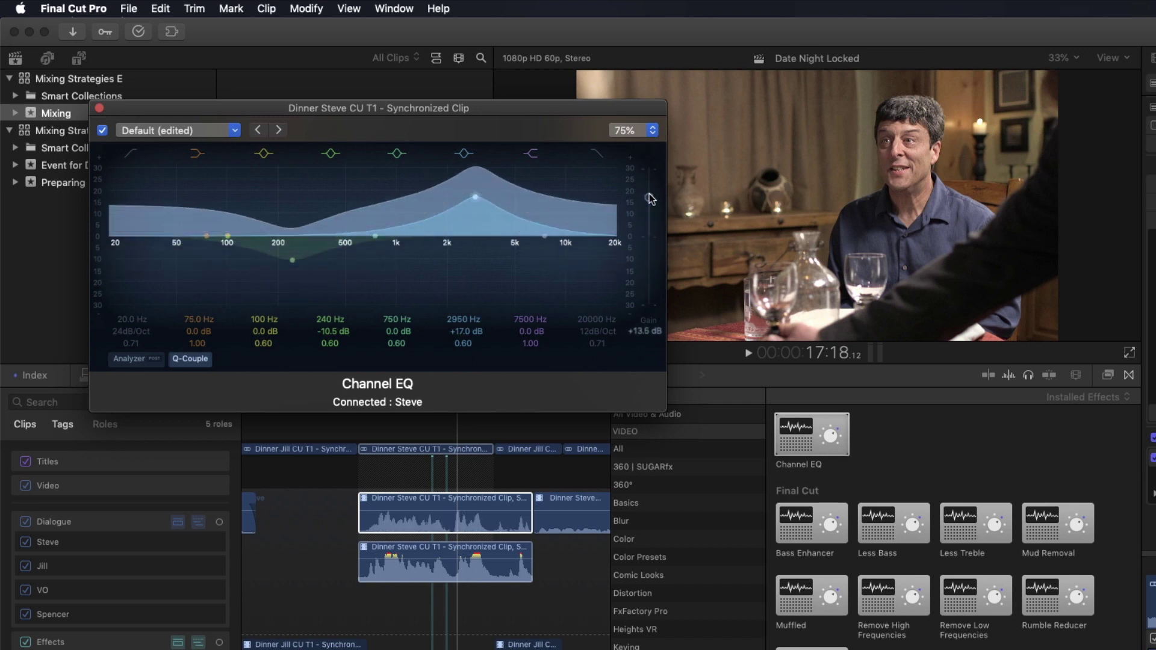
scroll(422, 542, "right", 2)
left_click(573, 582)
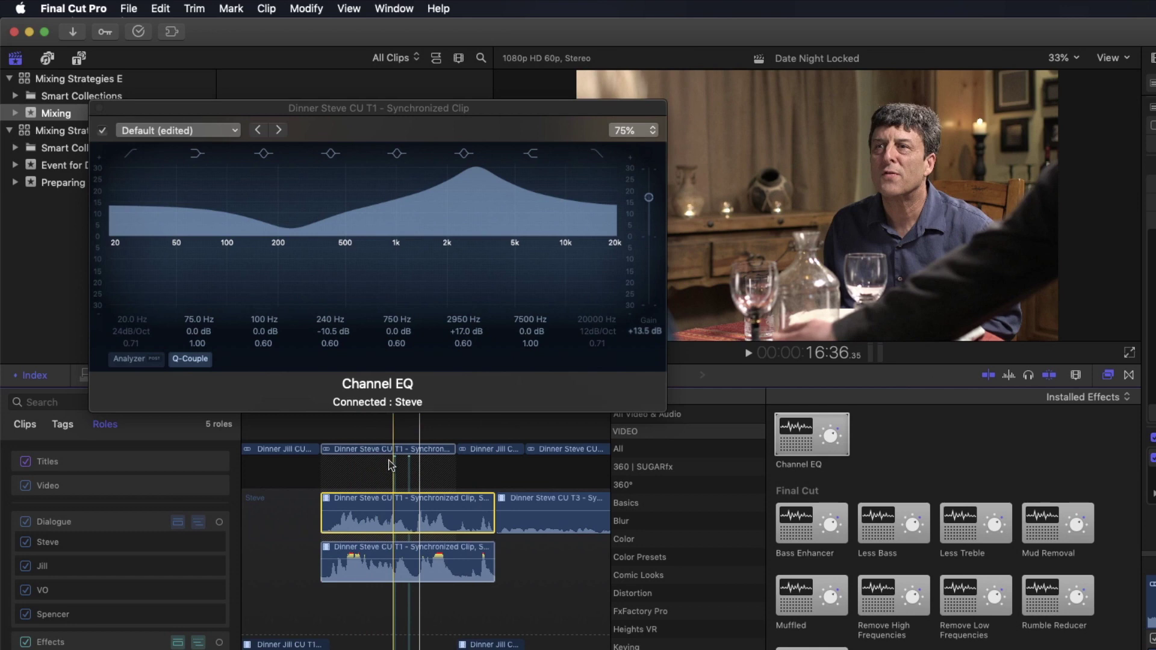
left_click(99, 109)
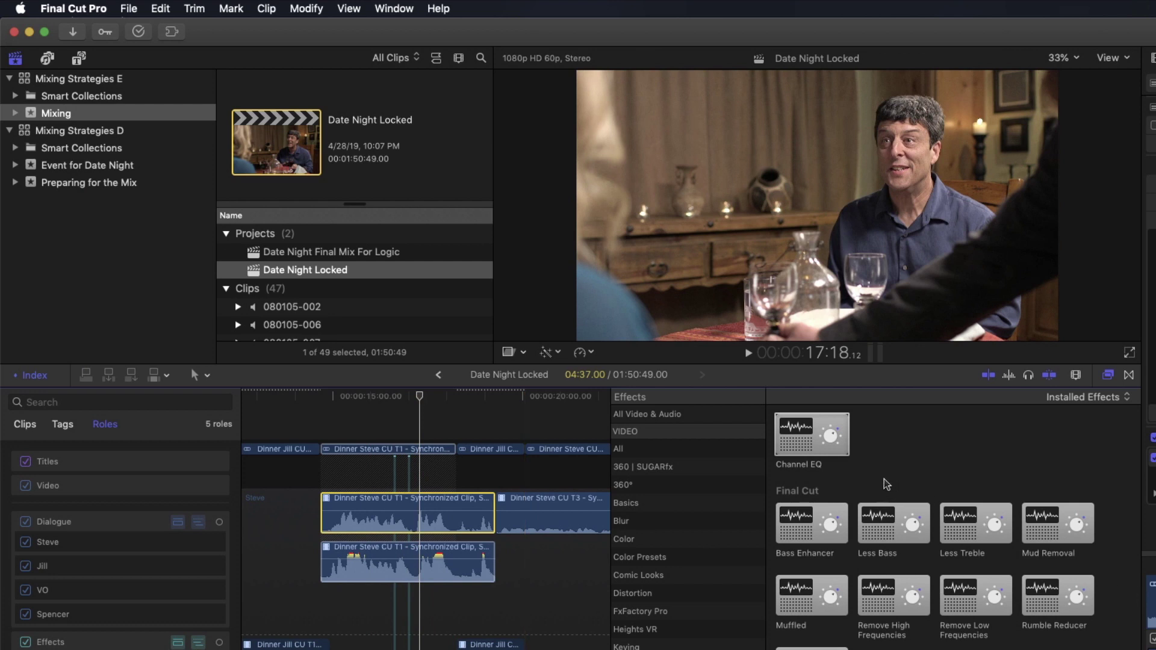
Drop Channel EQ onto the whole Dinner Steve CU T1 synchronized clip in the storyline.
left_click_drag(822, 456, 398, 451)
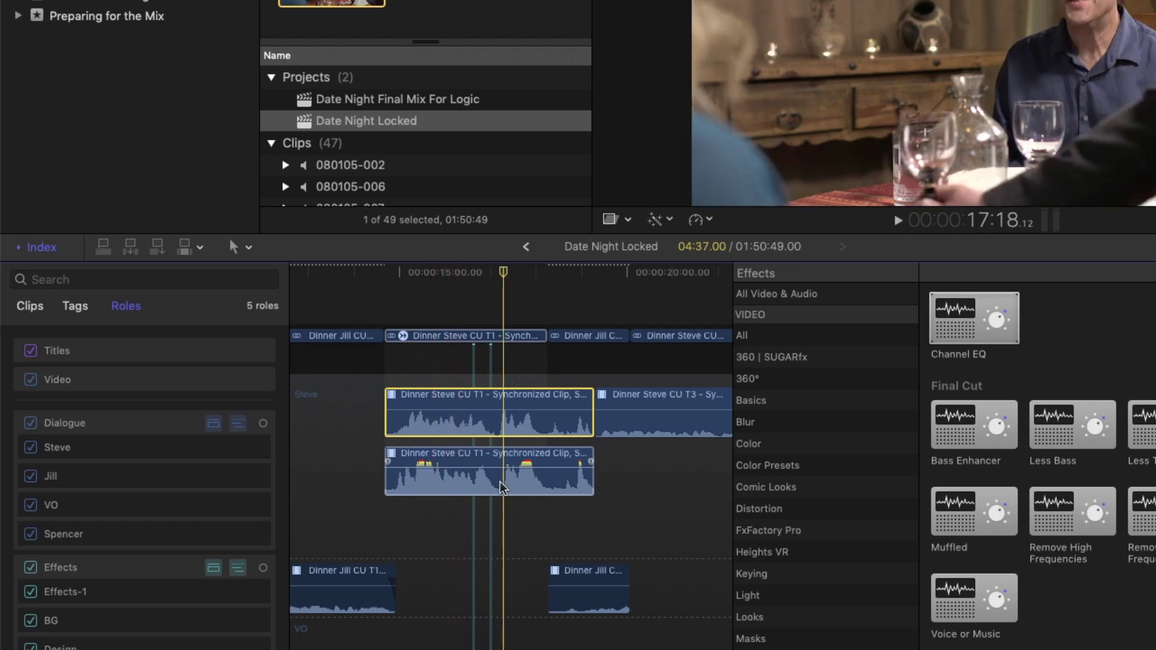
mouse_move(462, 405)
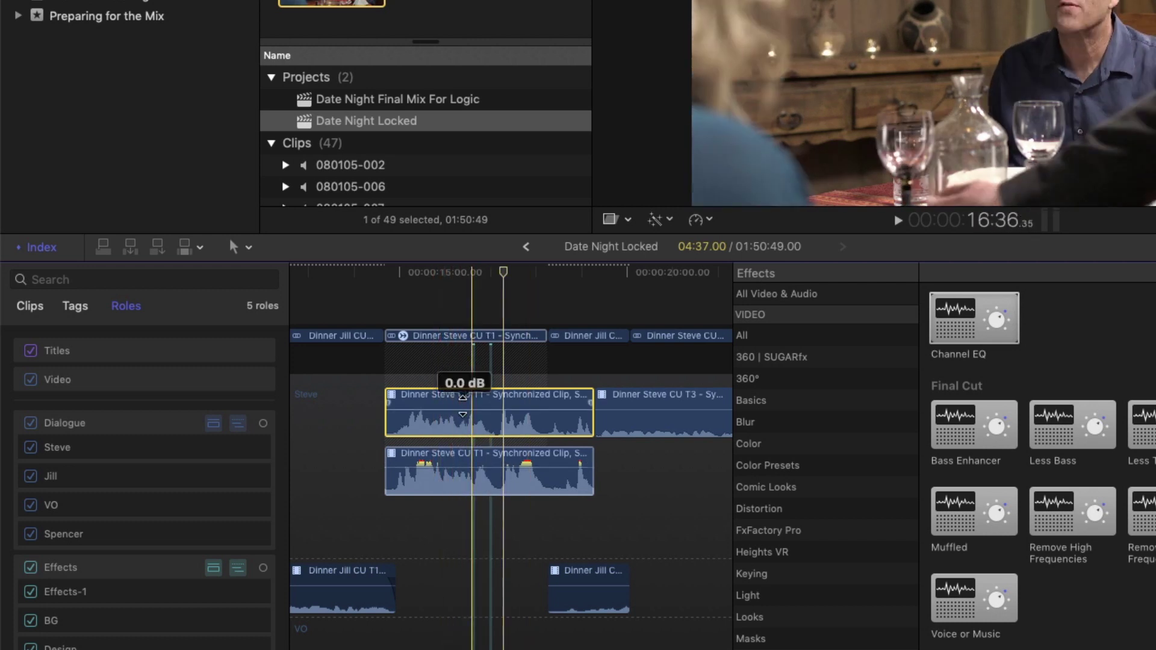
Delete Channel EQ from the storyline and lower Dinner Steve CU T1 clips, then hide the effects browser.
left_click(459, 337)
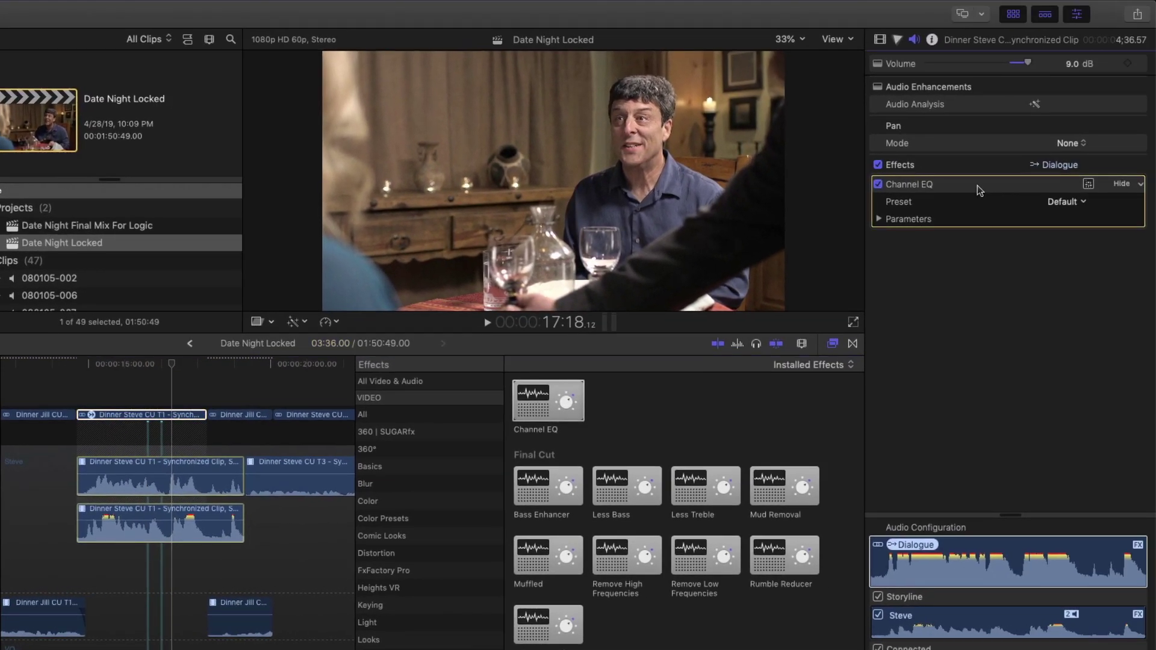
key("Delete")
left_click_drag(530, 422, 177, 486)
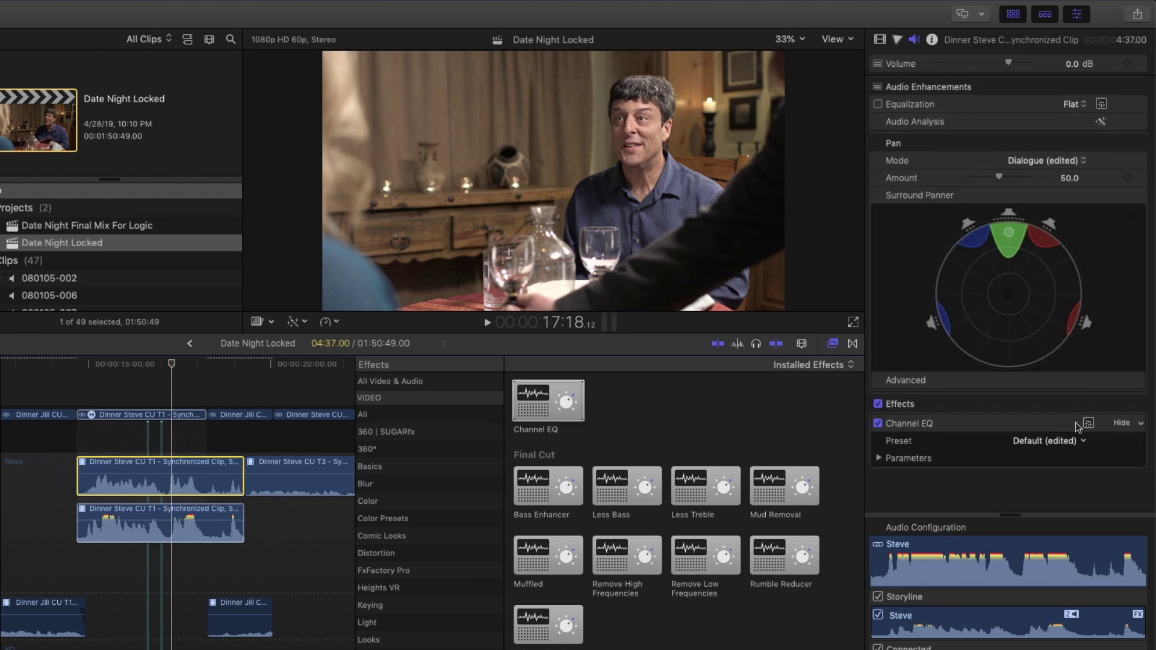
left_click(240, 531)
key("space")
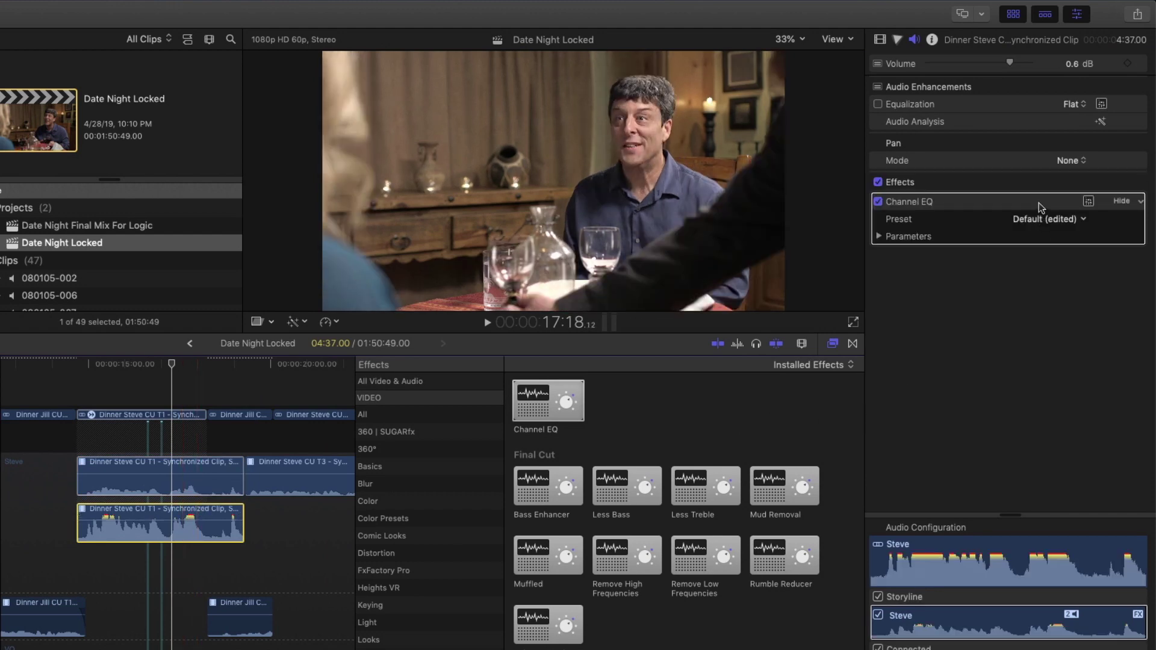
key("Delete")
left_click(833, 345)
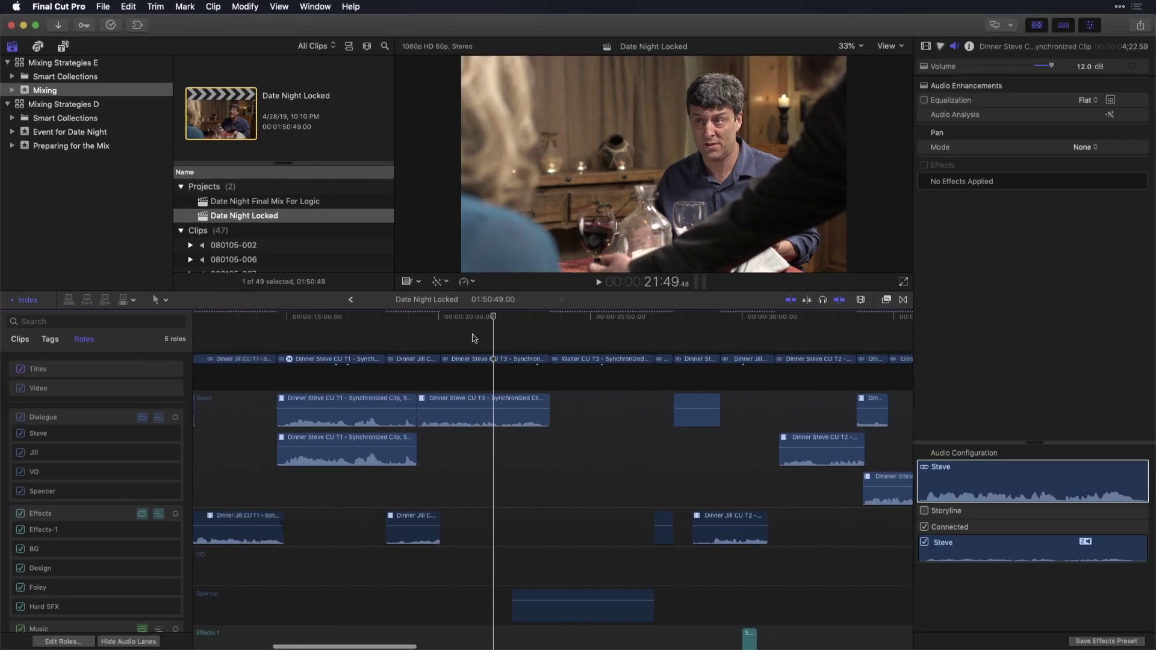
scroll(474, 337, "right", 6)
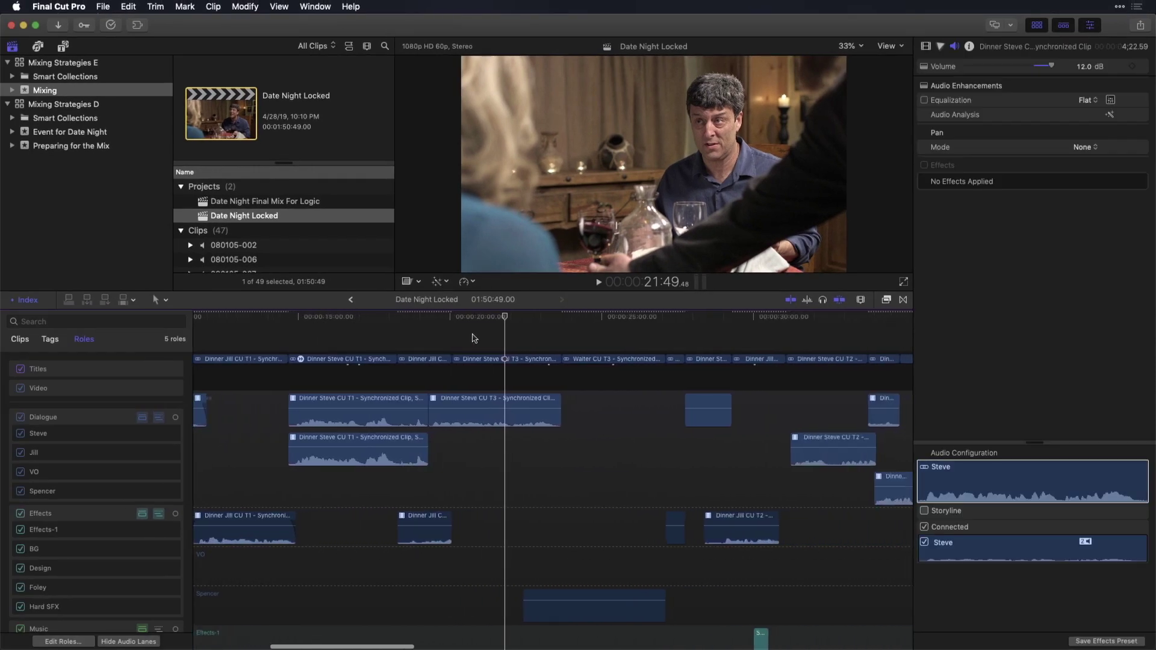
scroll(474, 338, "left", 6)
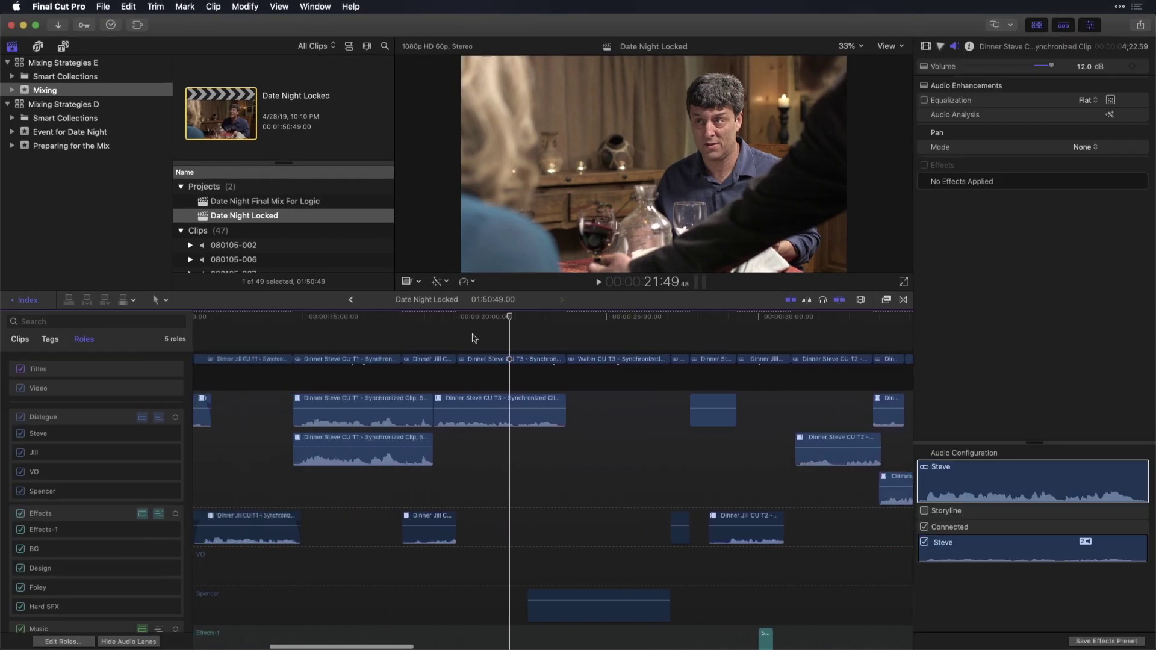
scroll(474, 338, "left", 2)
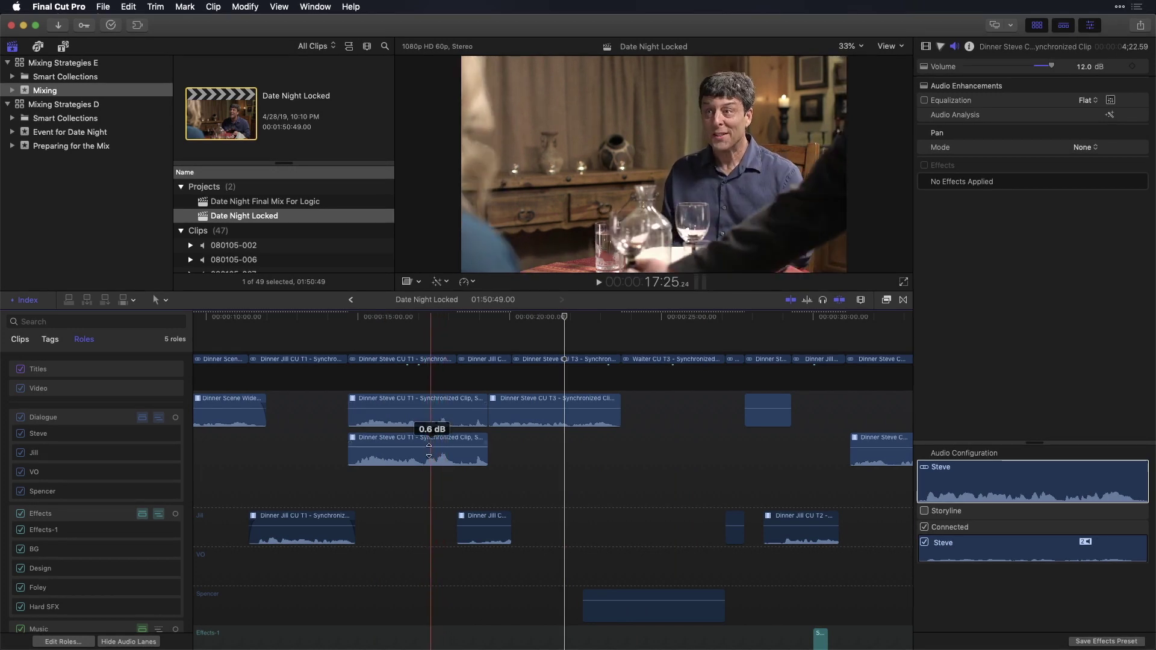
scroll(473, 436, "down", 8)
scroll(475, 450, "down", 2)
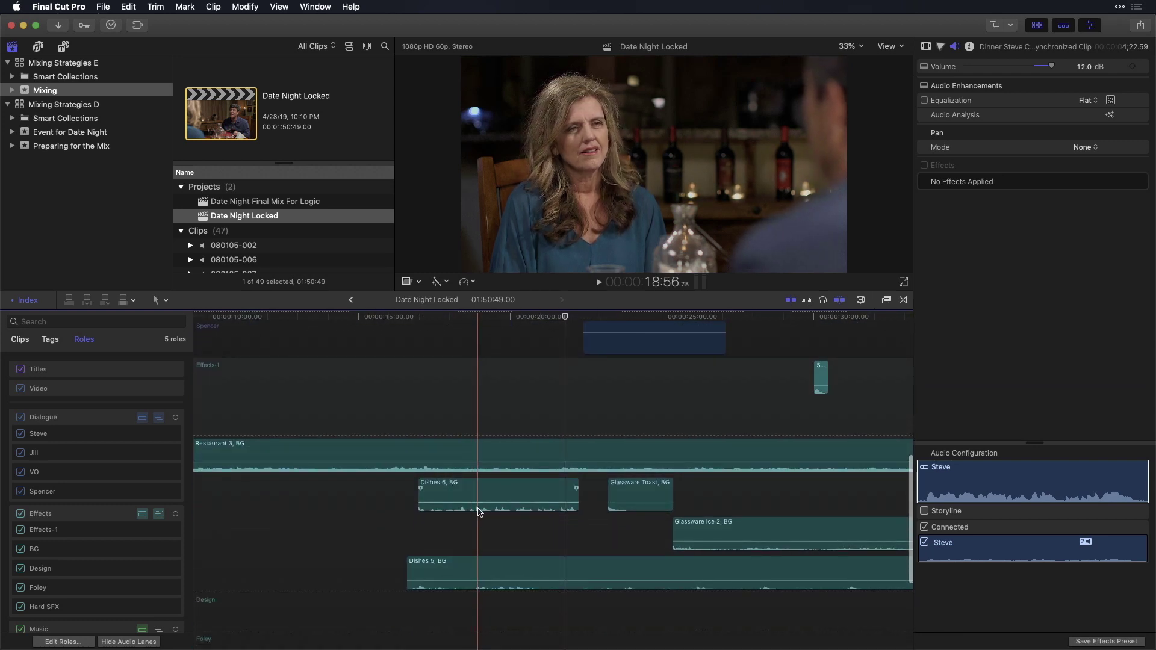
key("space")
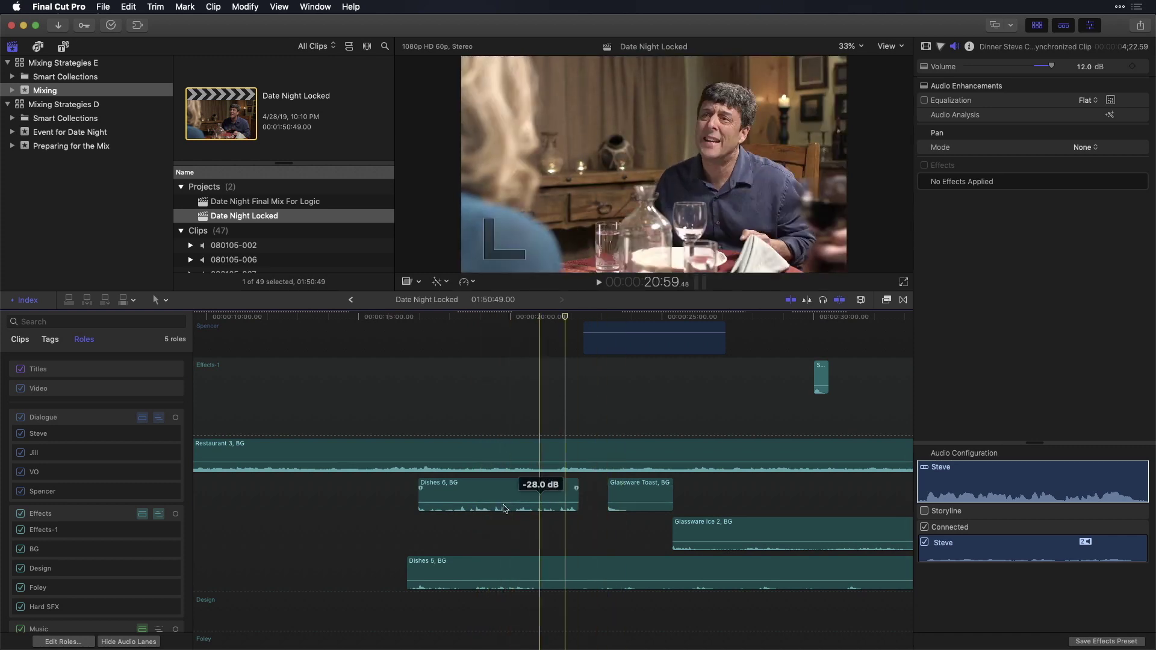
key("space")
scroll(476, 509, "up", 5)
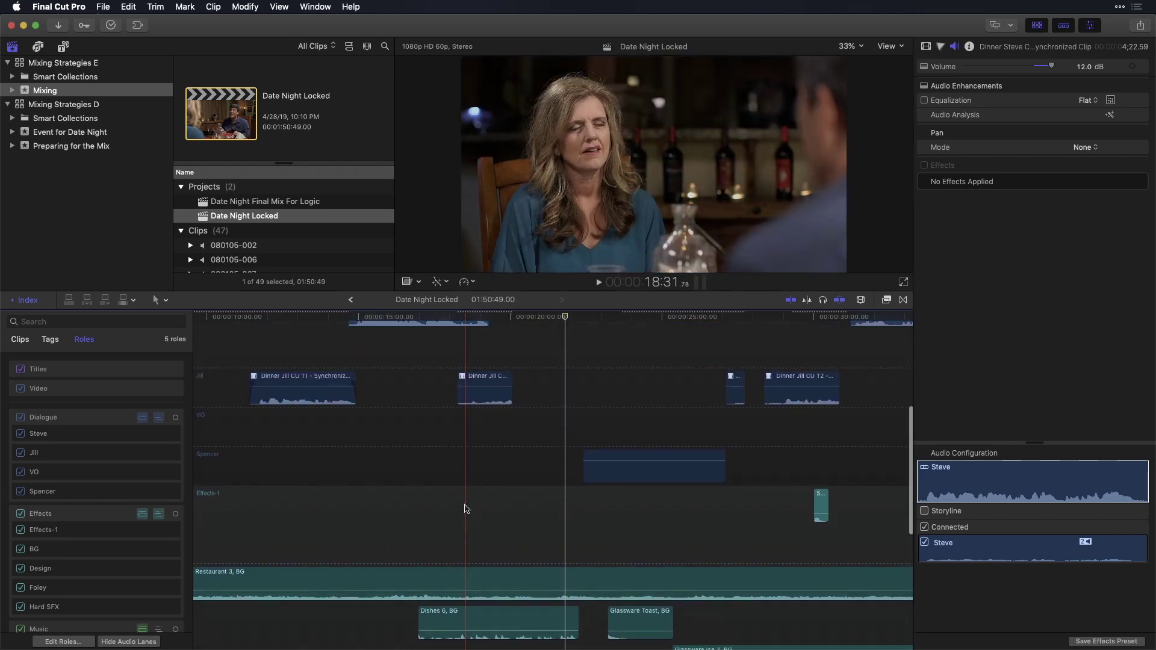
scroll(467, 508, "up", 5)
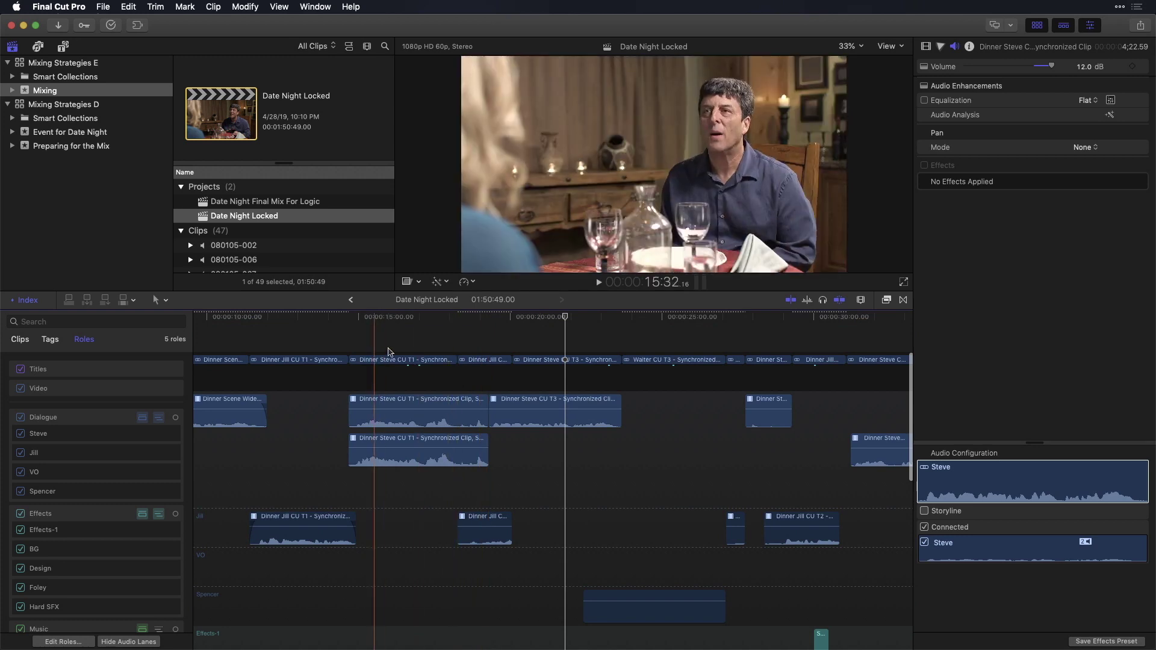
left_click(373, 327)
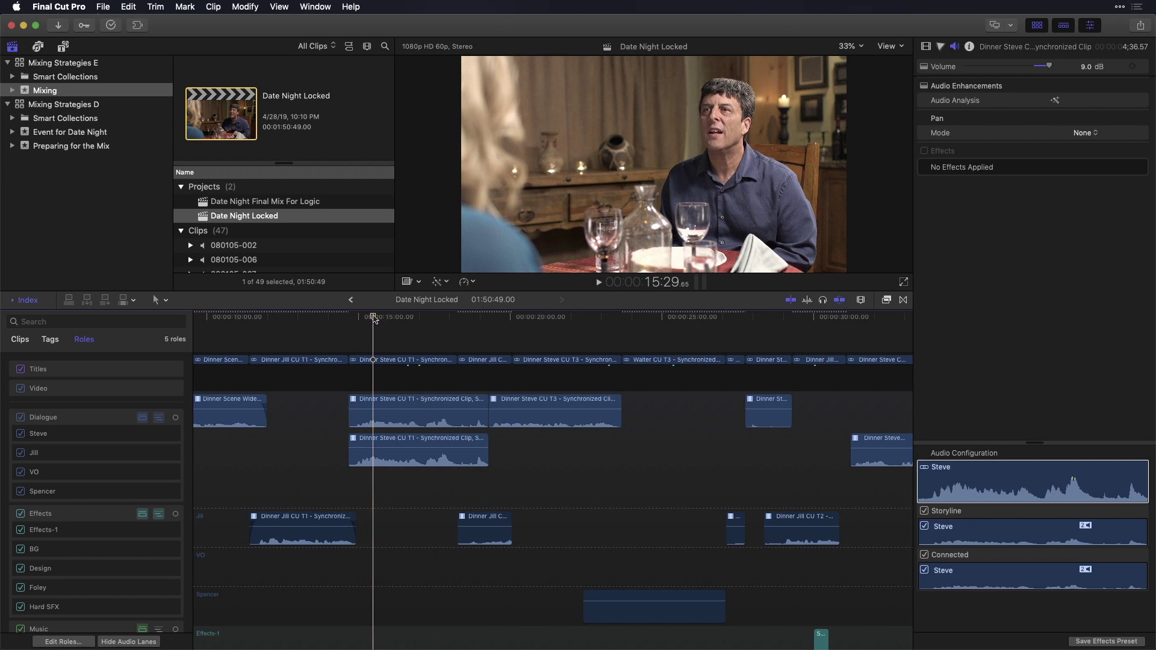
left_click(386, 361)
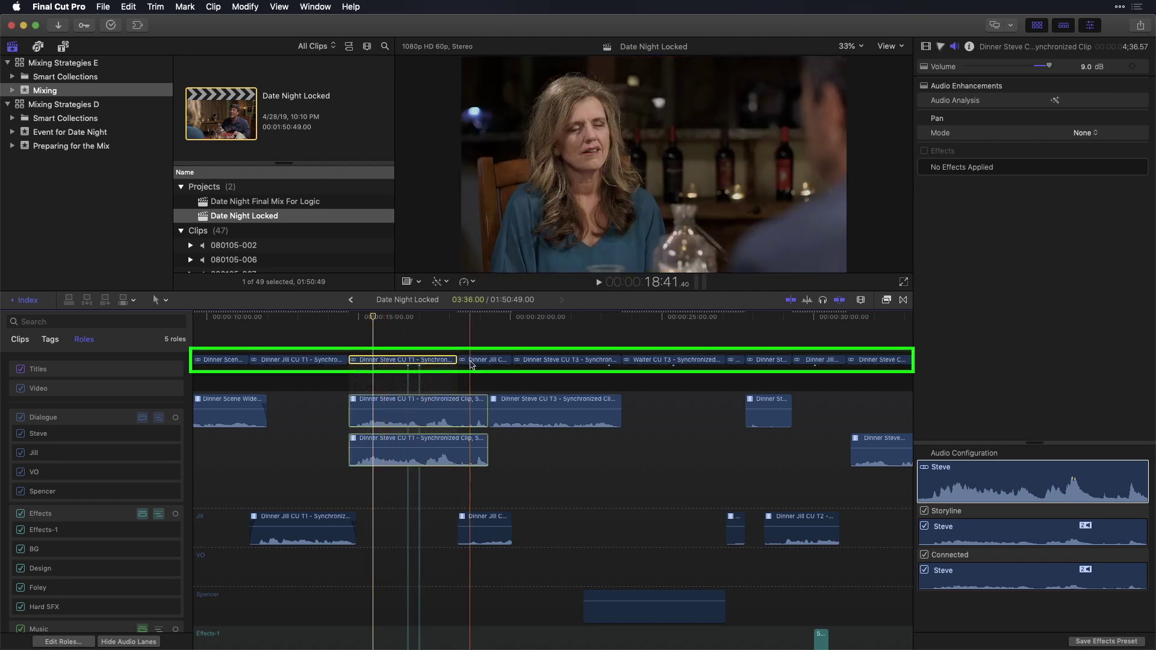
left_click(416, 362)
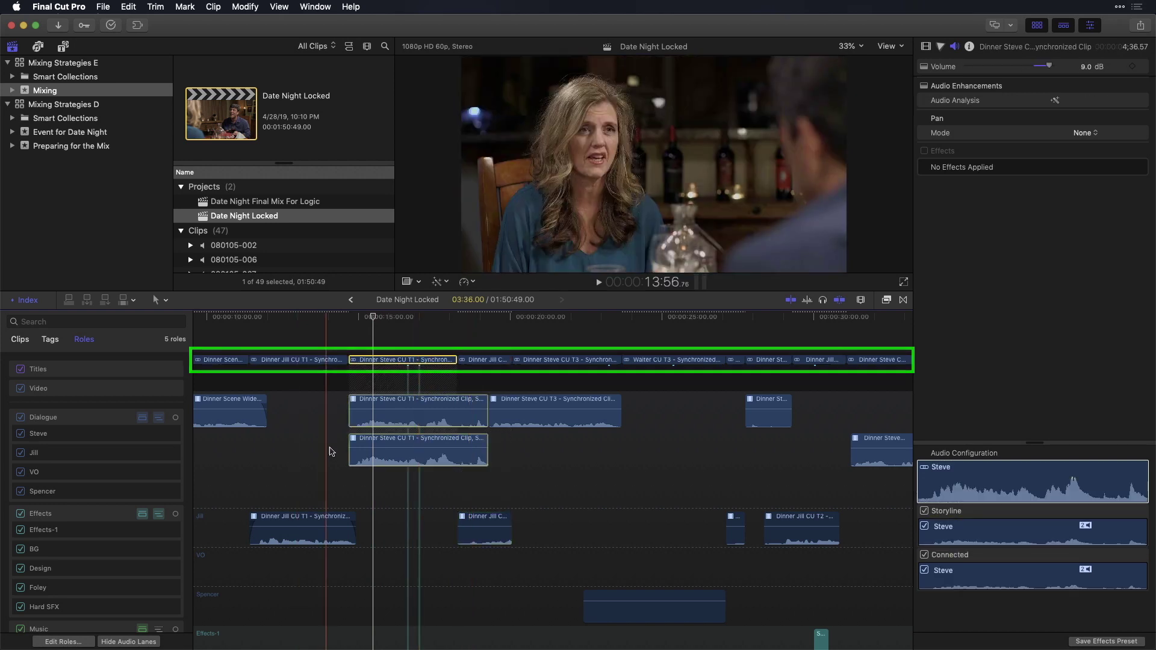
left_click(409, 461)
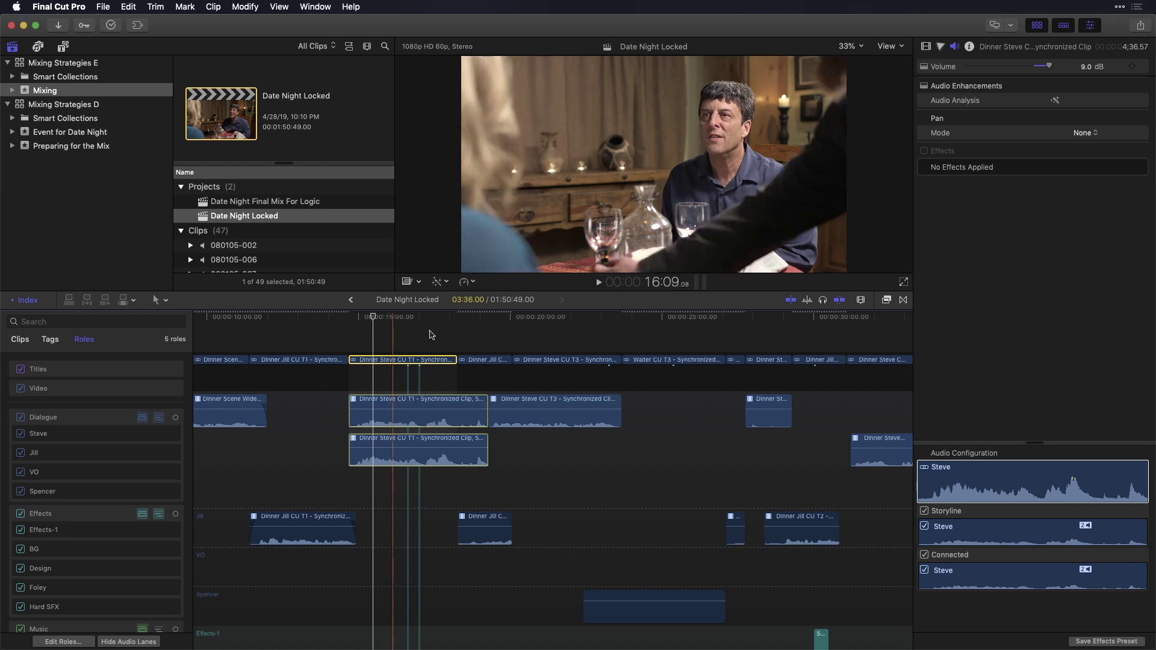
left_click(394, 328)
left_click(393, 326)
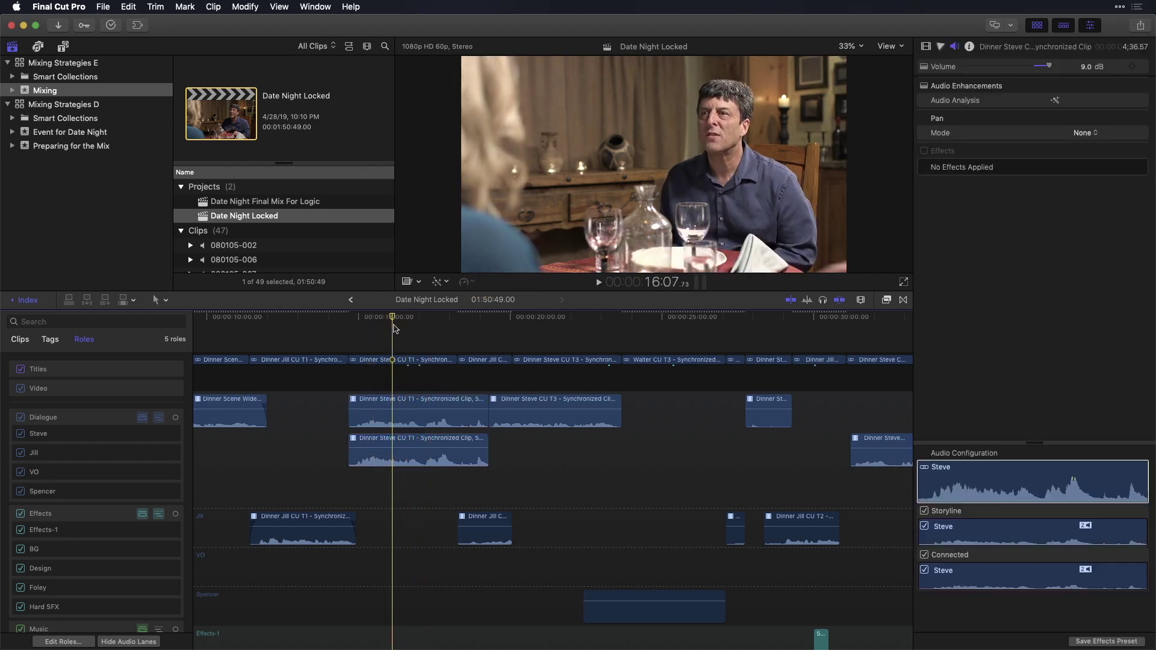
Fit and select the whole timeline, then make a compound clip named 'Date Night Sub-Mix' in the Mixing event.
key("shift+z")
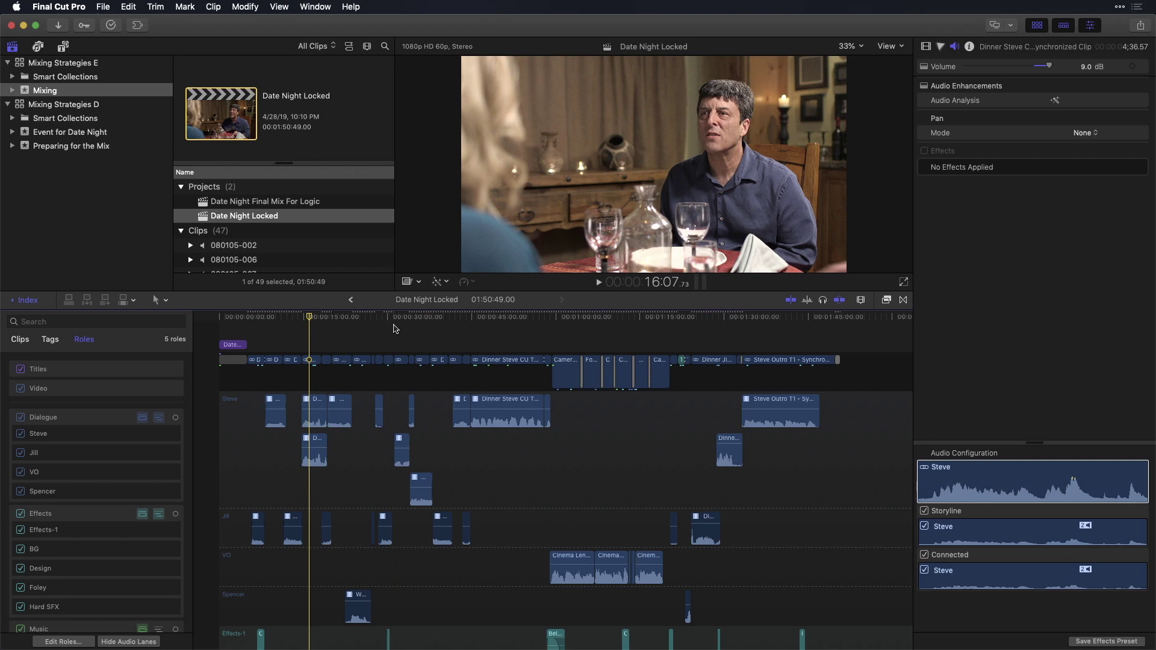
key("super+a")
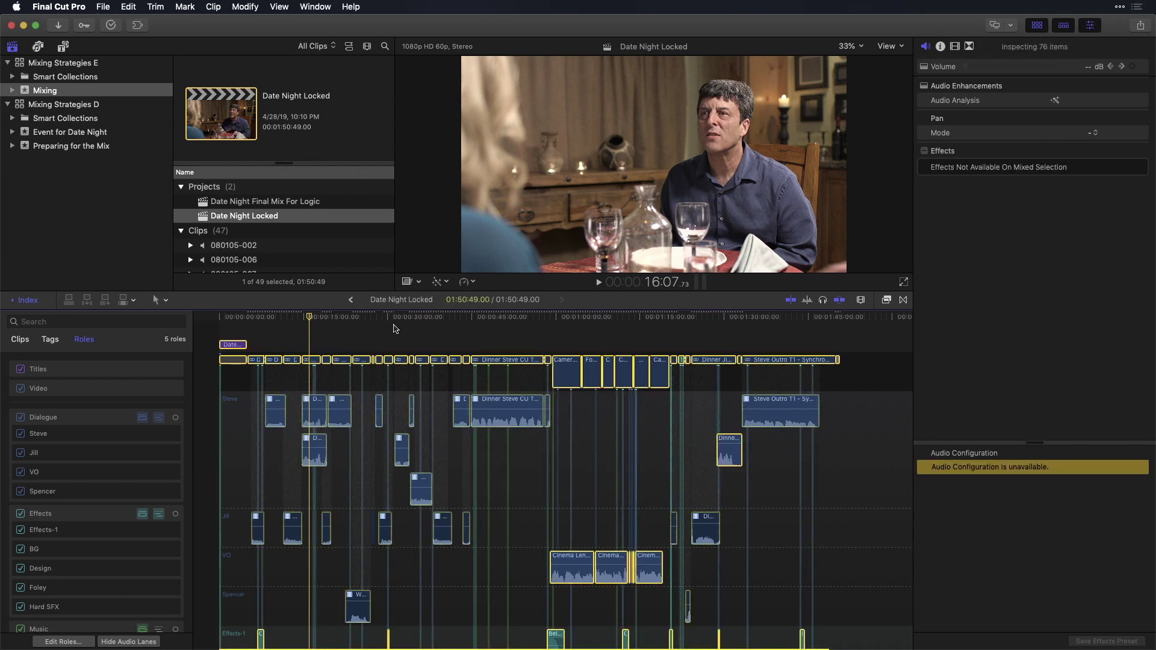
key("alt+g")
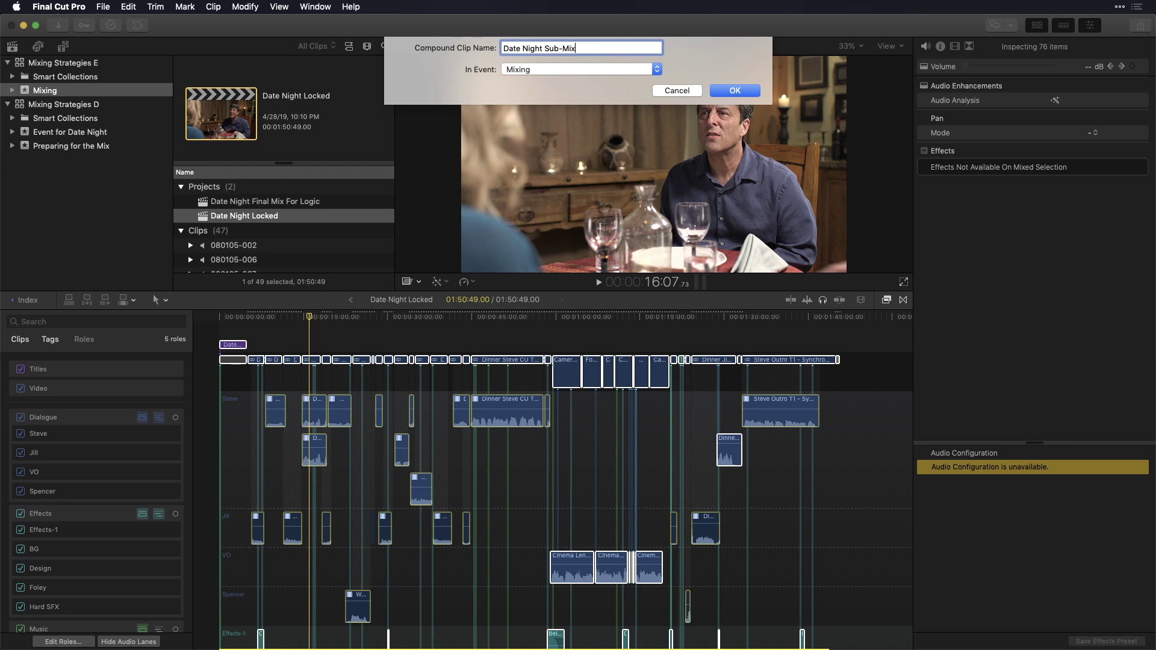
key("Return")
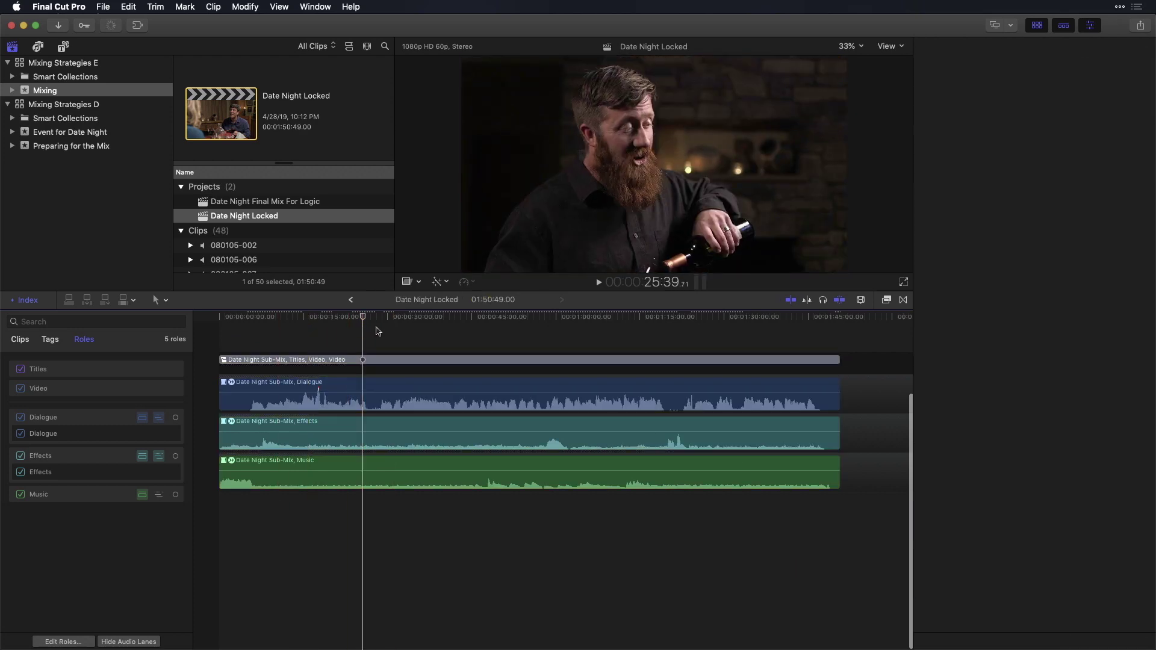
Select the compound clip's Dialogue lane and lower its volume to -3.0 dB.
left_click(379, 325)
left_click_drag(379, 326, 283, 325)
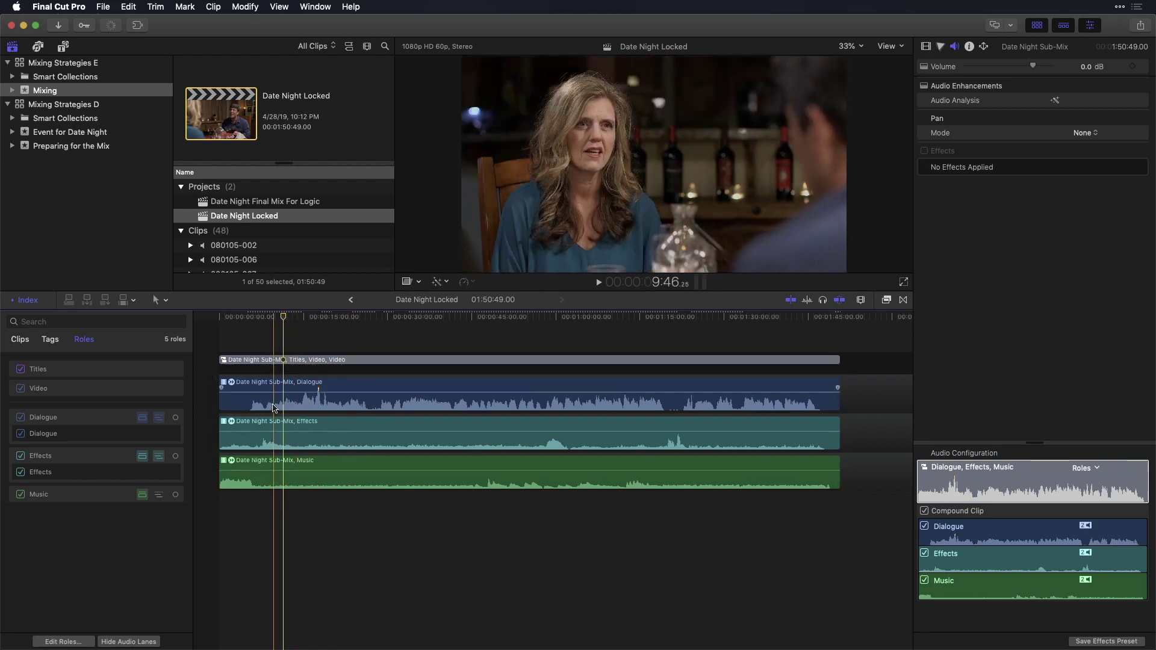
mouse_move(254, 391)
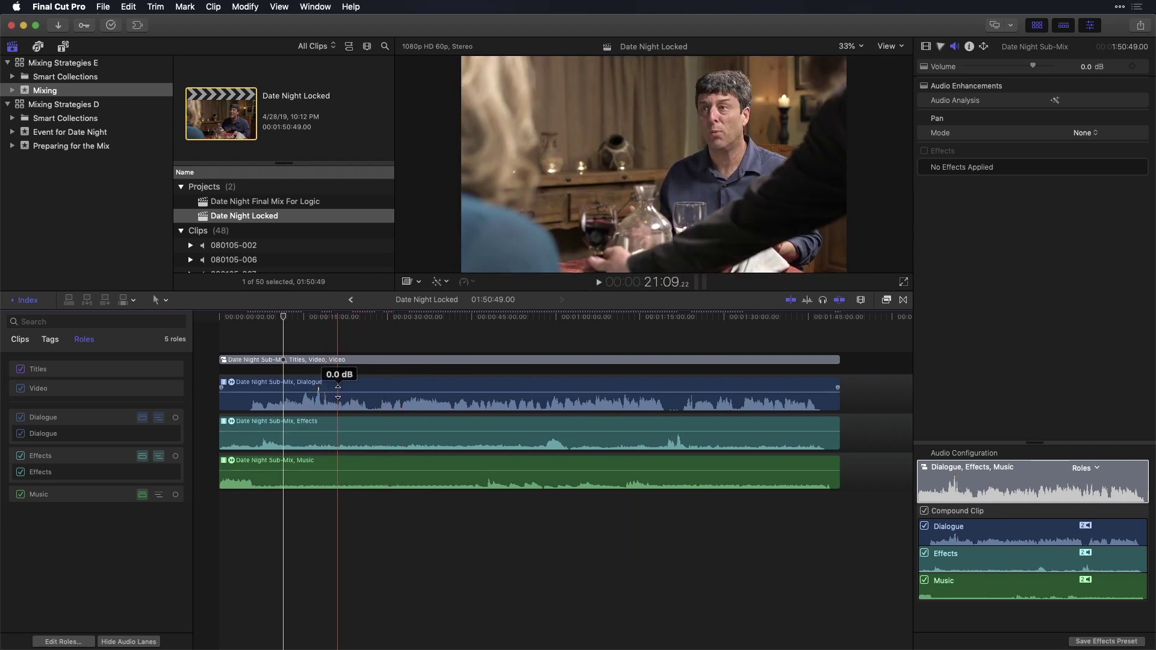
left_click(319, 433)
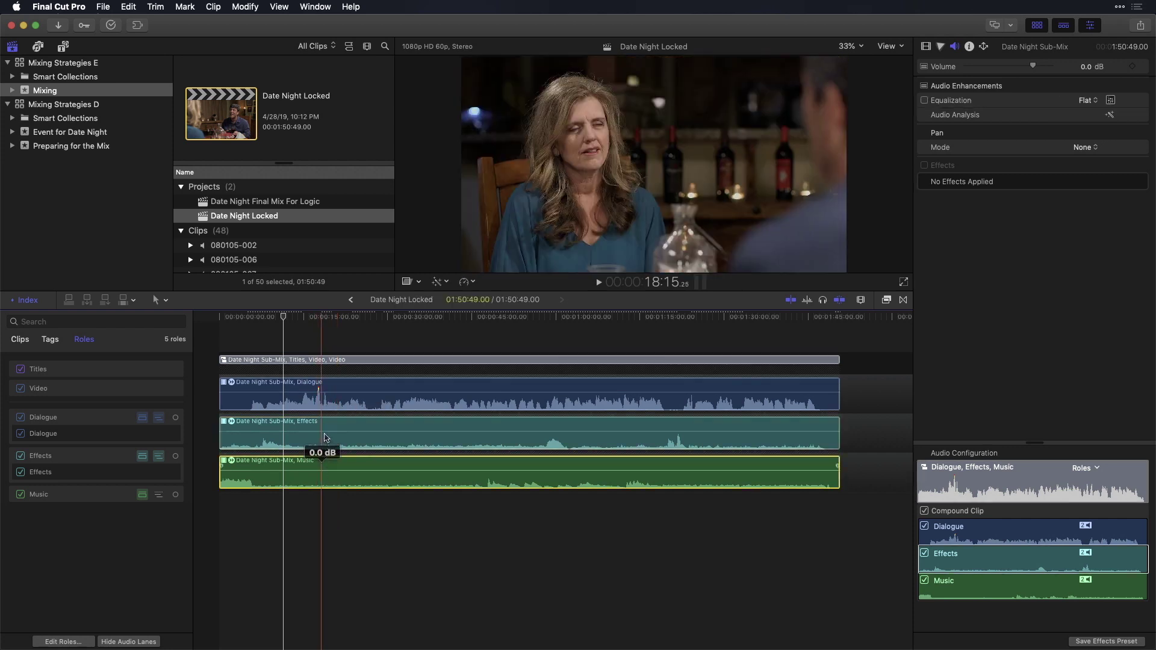
left_click(339, 389)
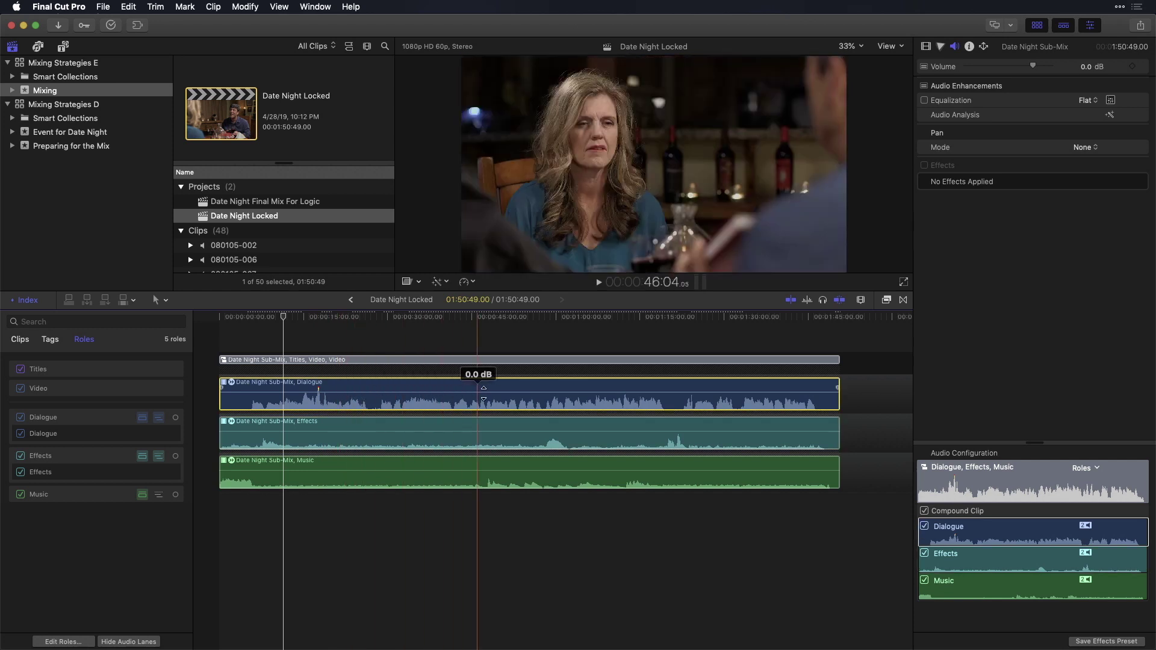
left_click_drag(482, 391, 484, 394)
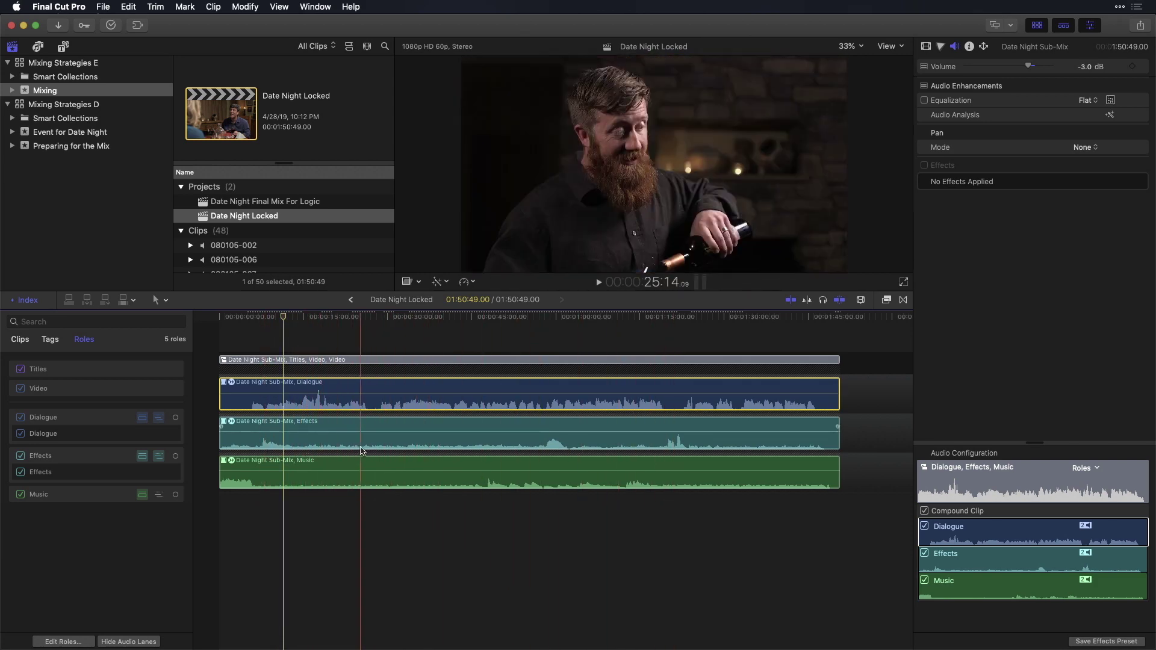
Preview the shots, reselect the Dialogue lane and bring up the effects collection.
left_click(351, 486)
left_click(318, 333)
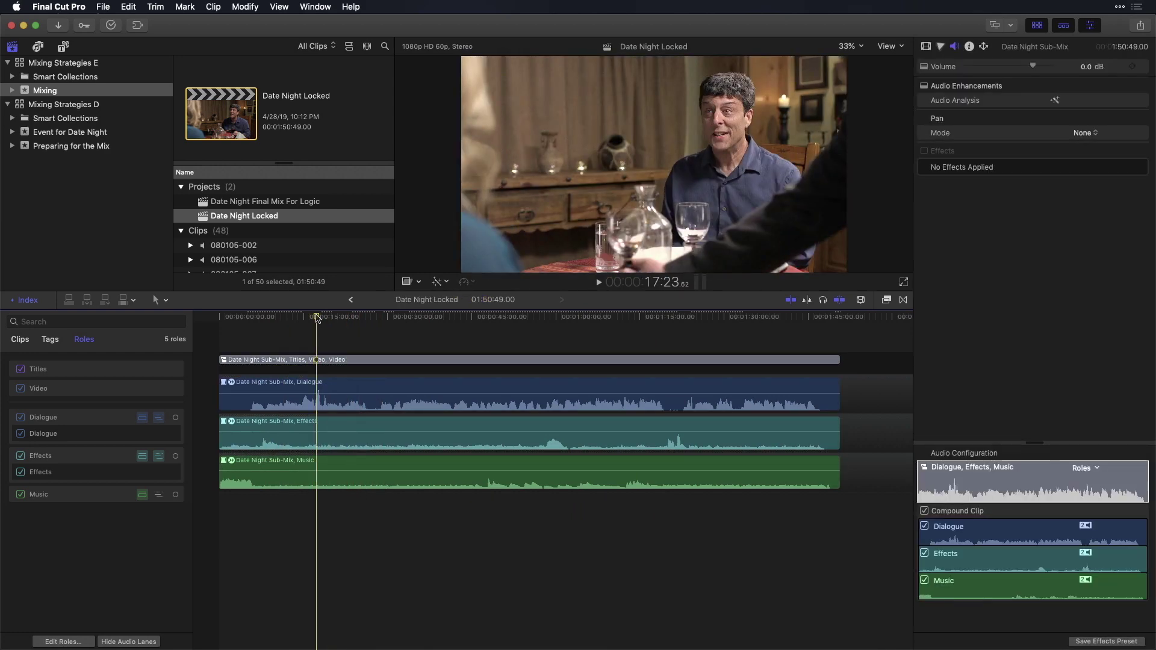
left_click_drag(318, 317, 286, 345)
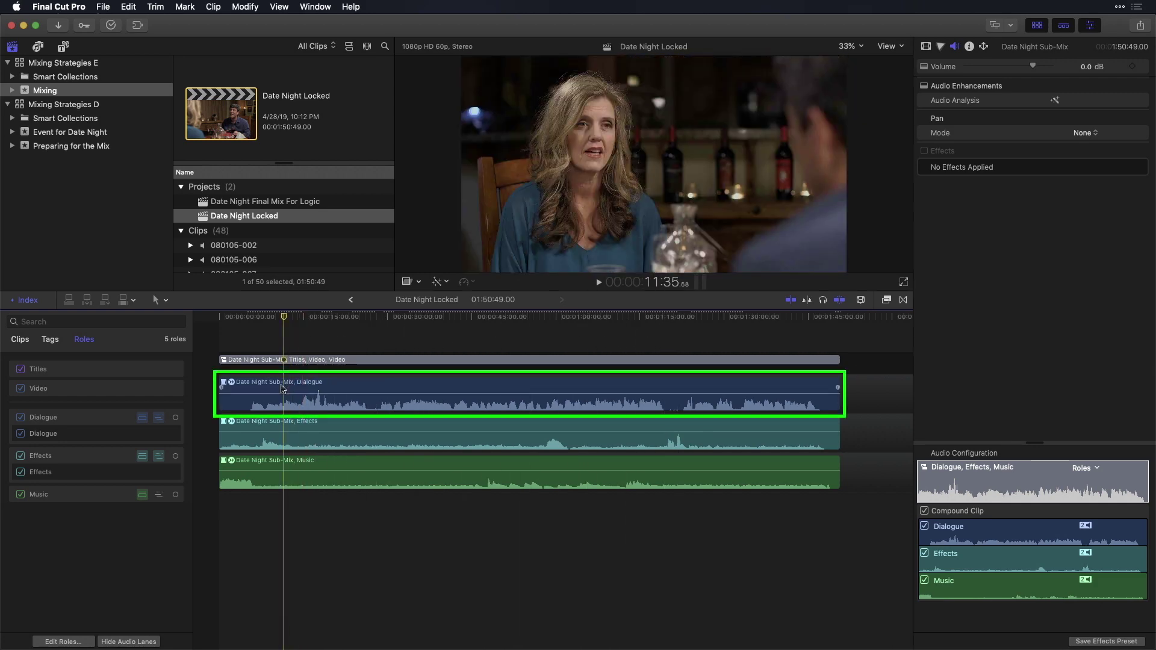
left_click(283, 389)
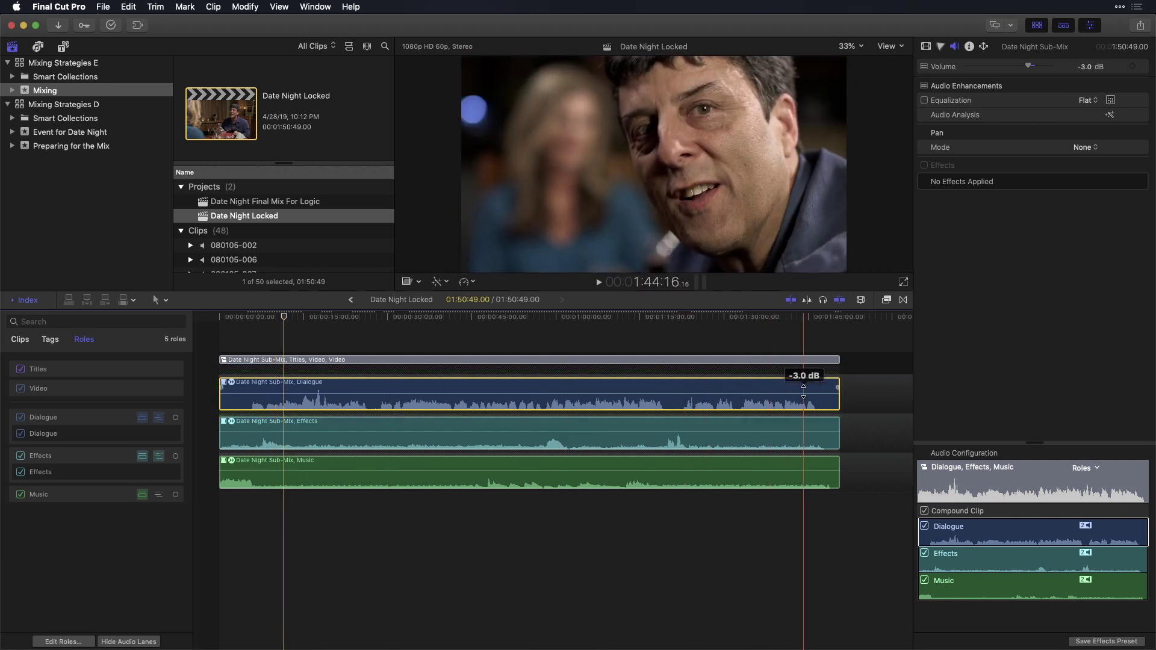
key("super+5")
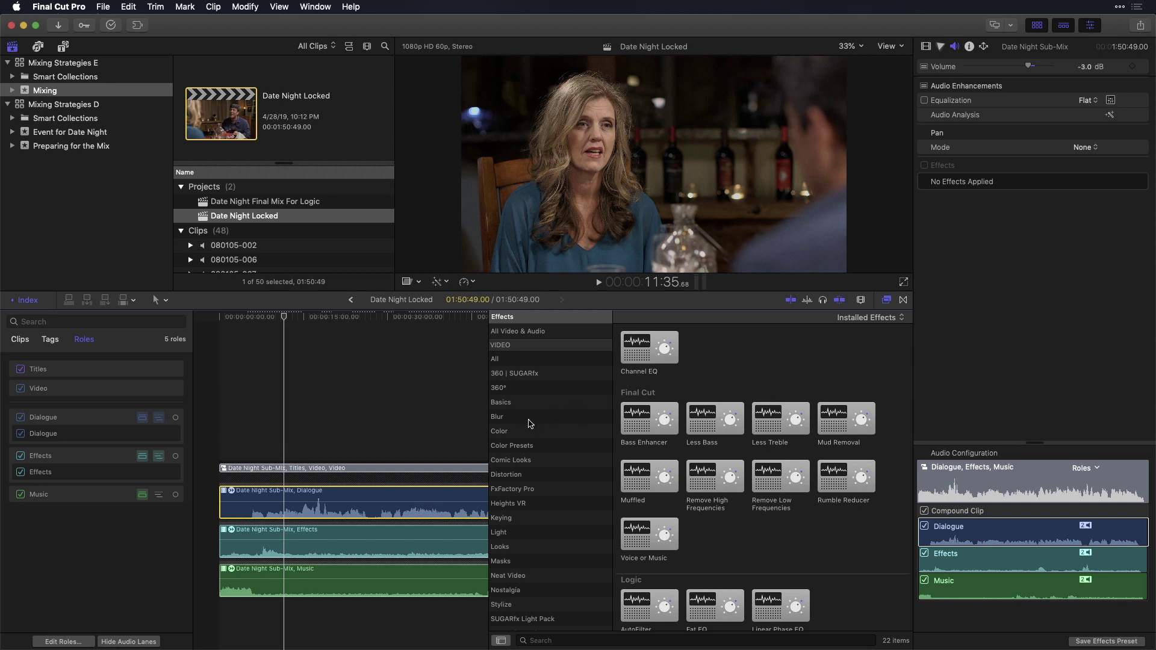
Show the AUDIO Levels effects and drag Compressor toward the Dialogue clip.
scroll(532, 423, "down", 2)
scroll(538, 421, "down", 10)
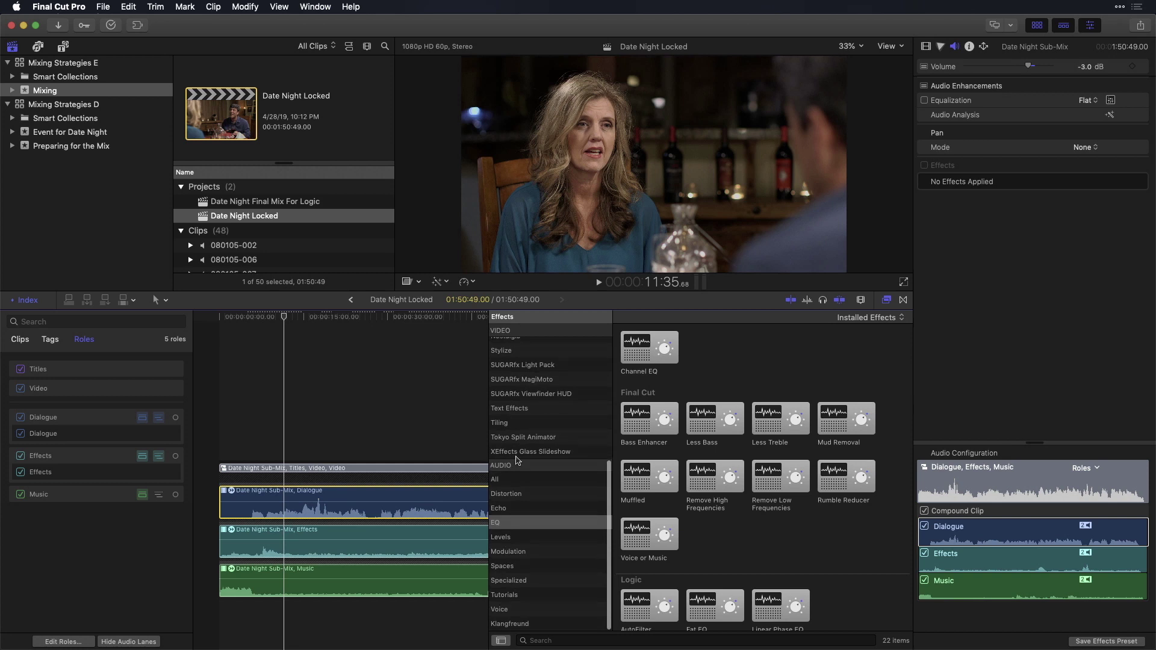
left_click(509, 539)
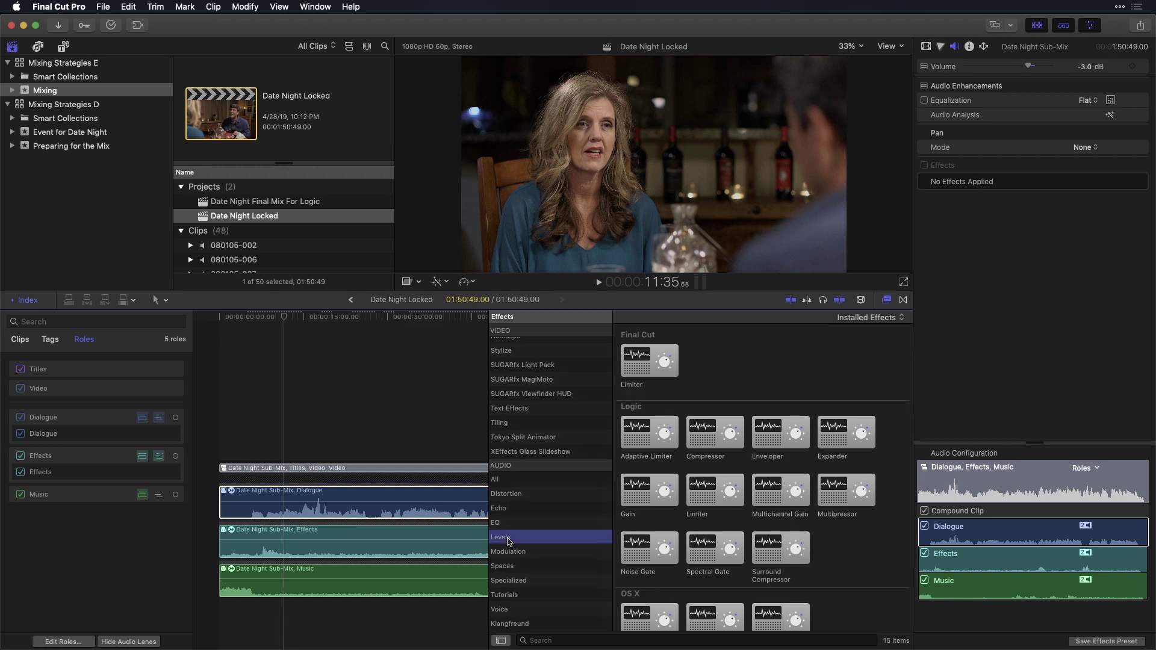
left_click_drag(720, 443, 355, 508)
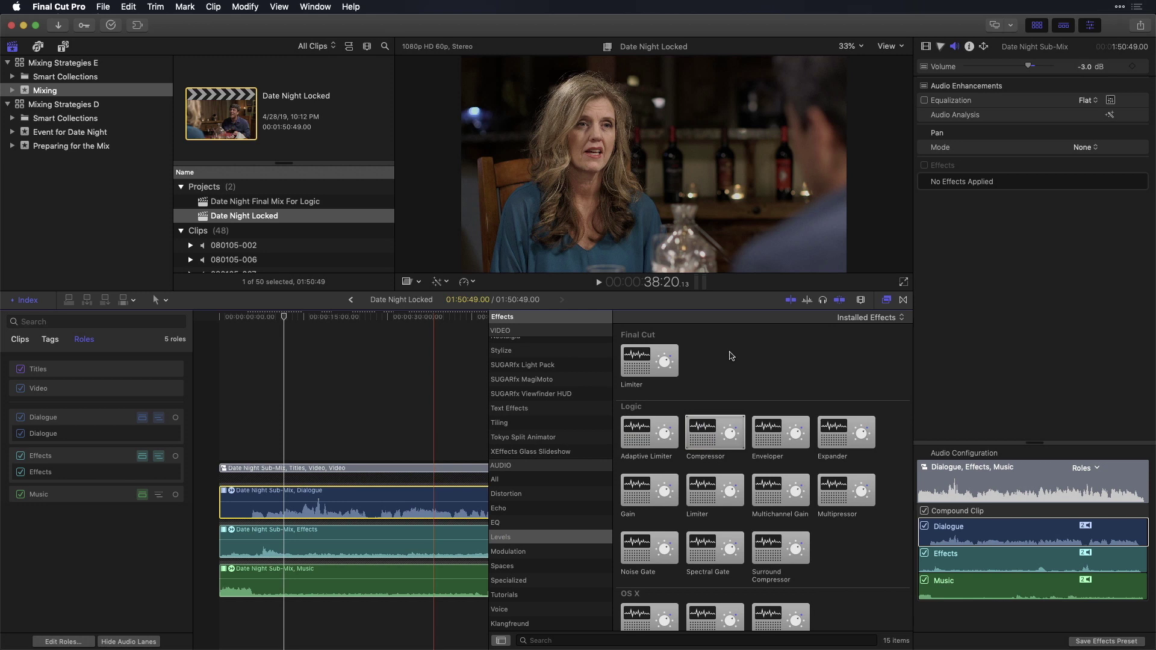